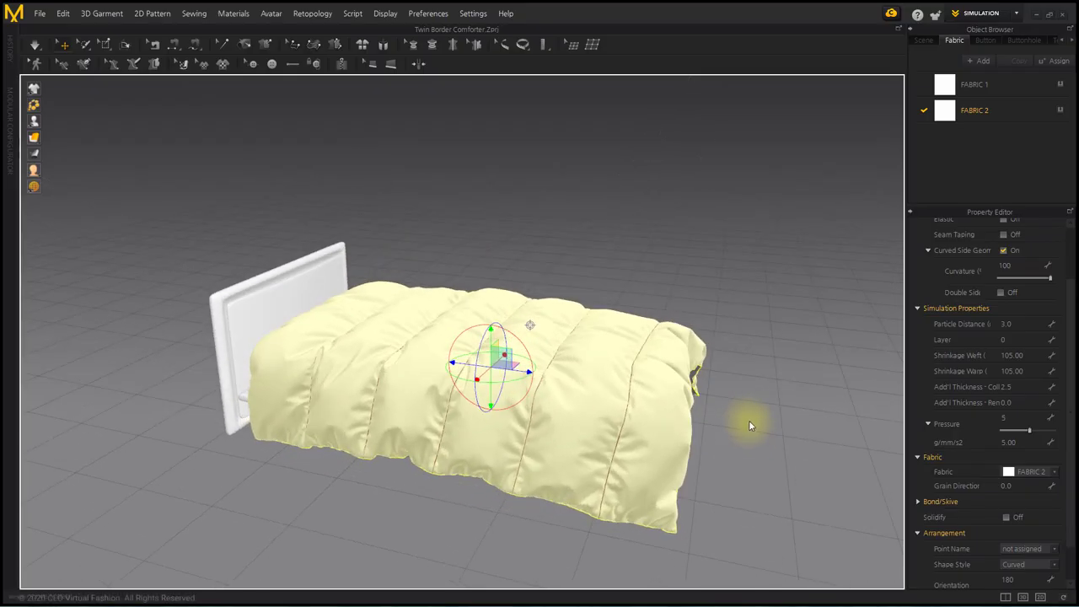
Step: Deselect the bed fabric, orbit around the bed, and pick the Rectangle pattern tool
click(749, 420)
right_drag(749, 420, 604, 447)
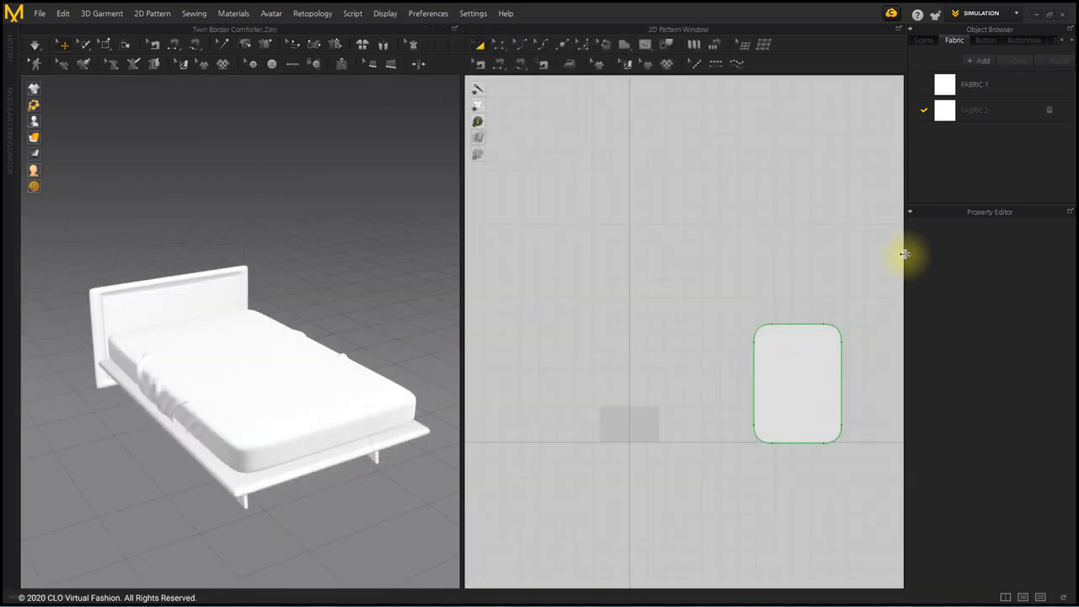
click(624, 44)
click(641, 95)
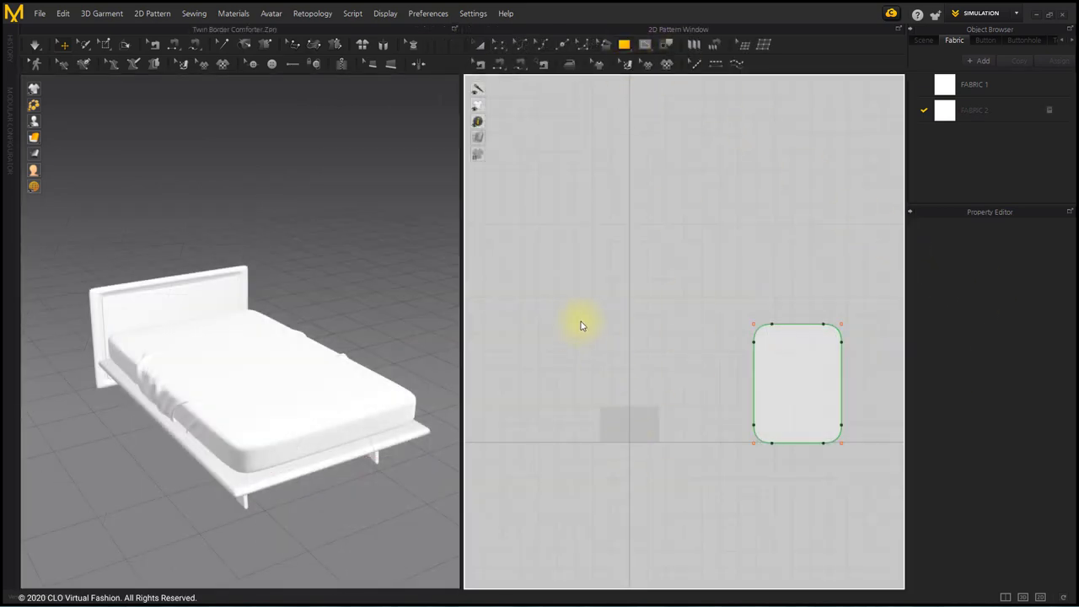
Step: Draw a rectangle pattern beside the rounded piece and rotate it flat over the bed
drag(580, 321, 685, 440)
click(479, 44)
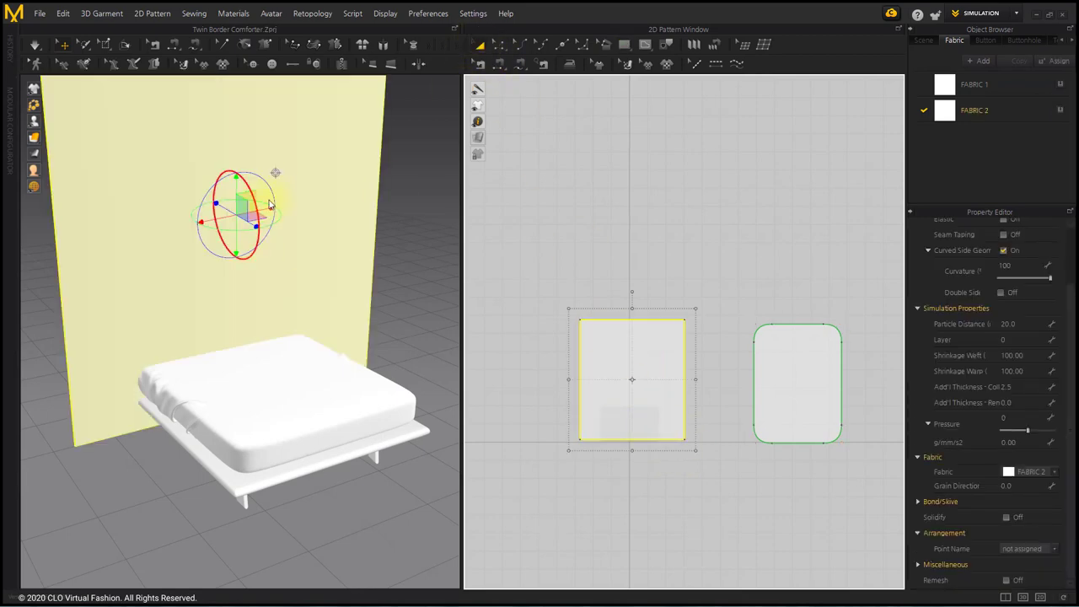
drag(277, 169, 264, 329)
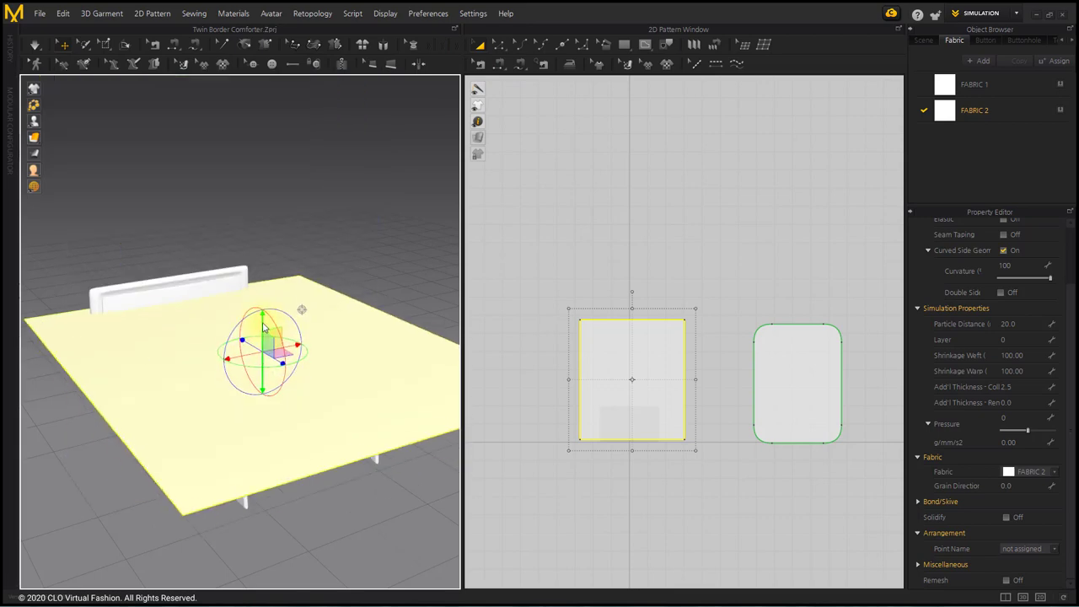
Step: In top view, trim the panel's bottom and left edges so it overhangs the mattress
mouse_move(34, 138)
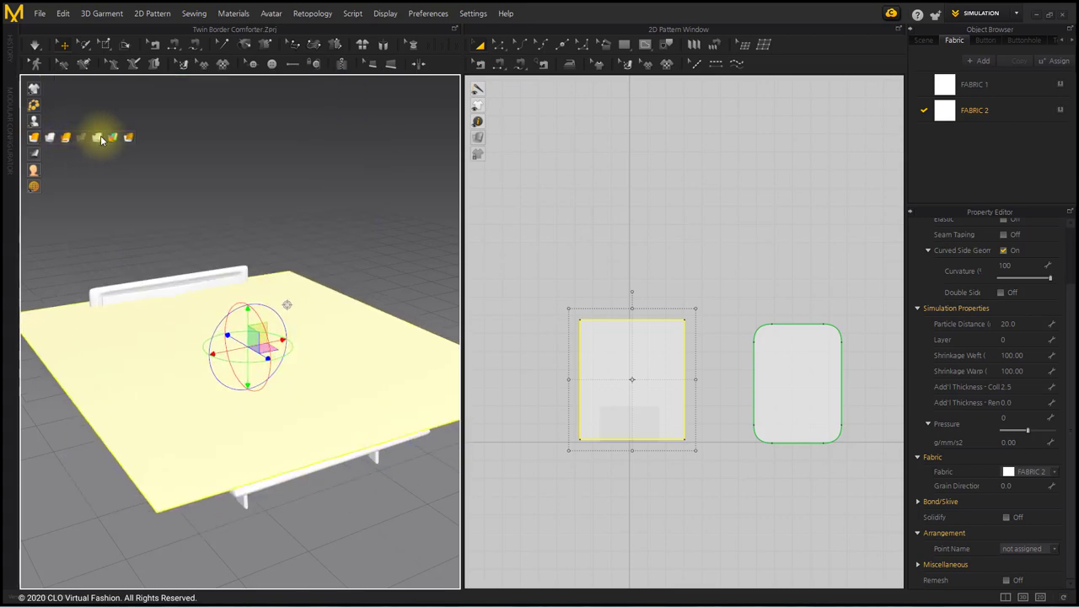
key(4)
key(8)
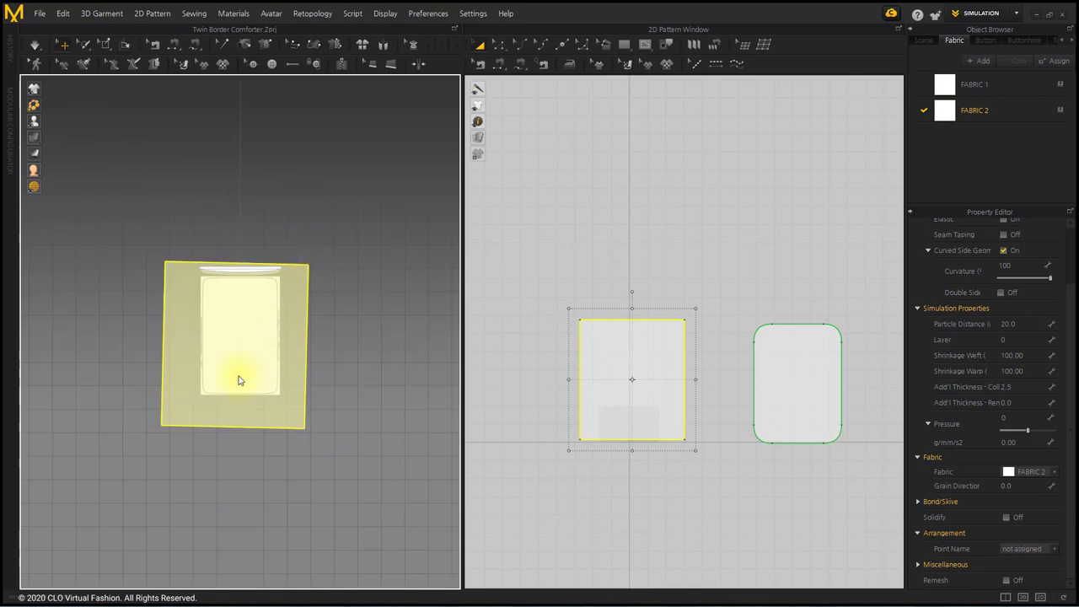
scroll(239, 366, up, 3)
click(241, 344)
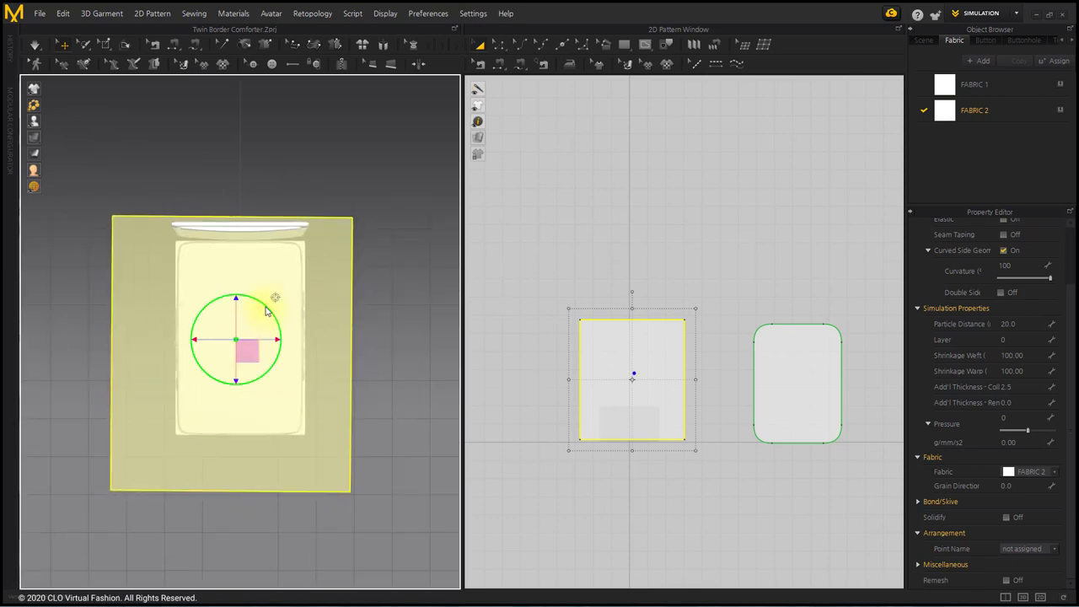
click(717, 480)
click(633, 427)
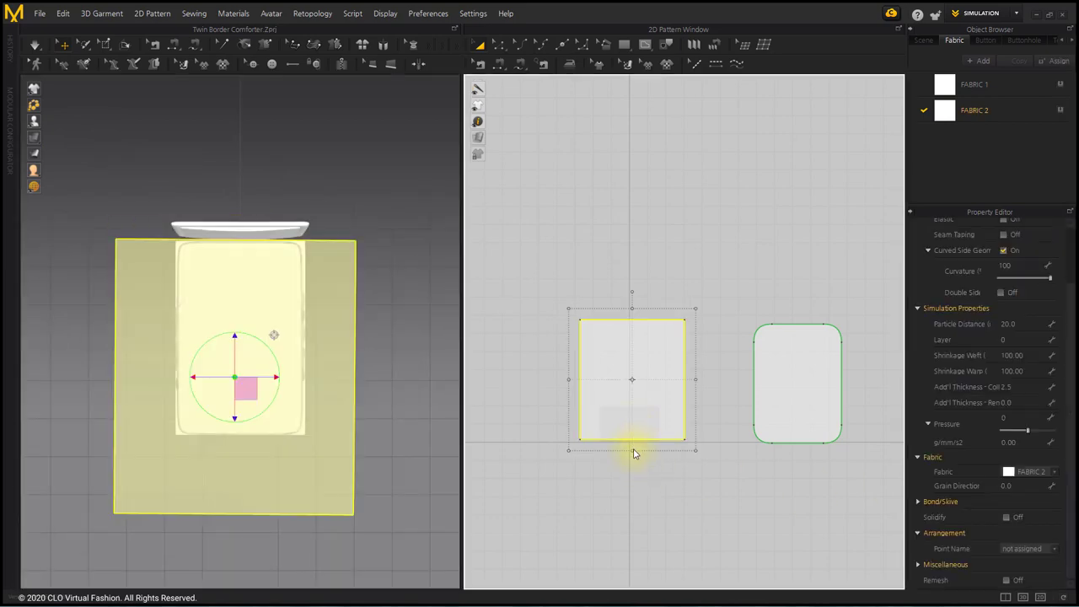
key(ctrl+z)
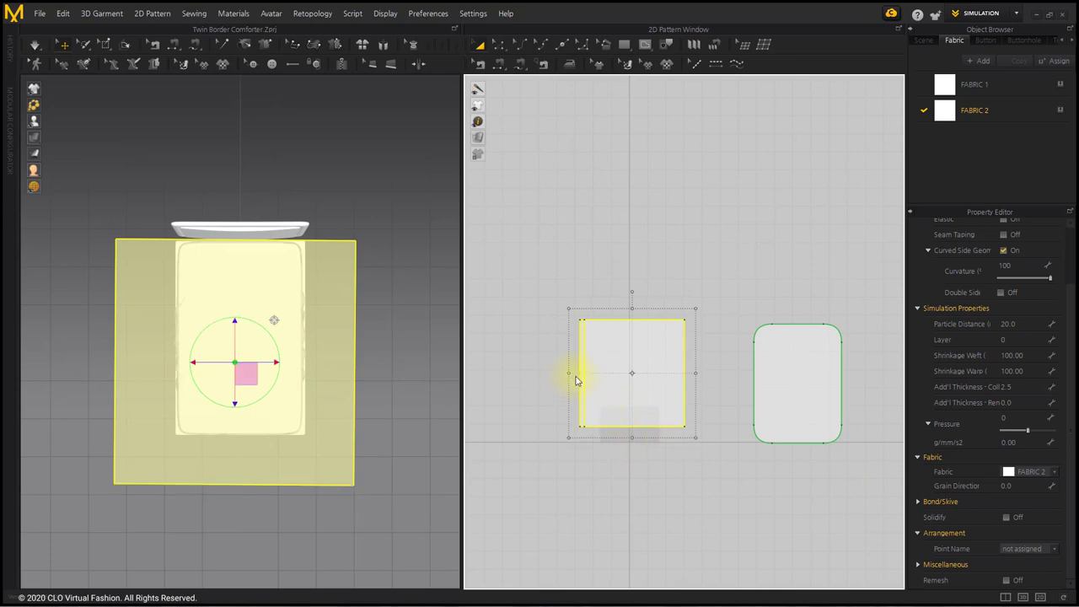
key(ctrl+z)
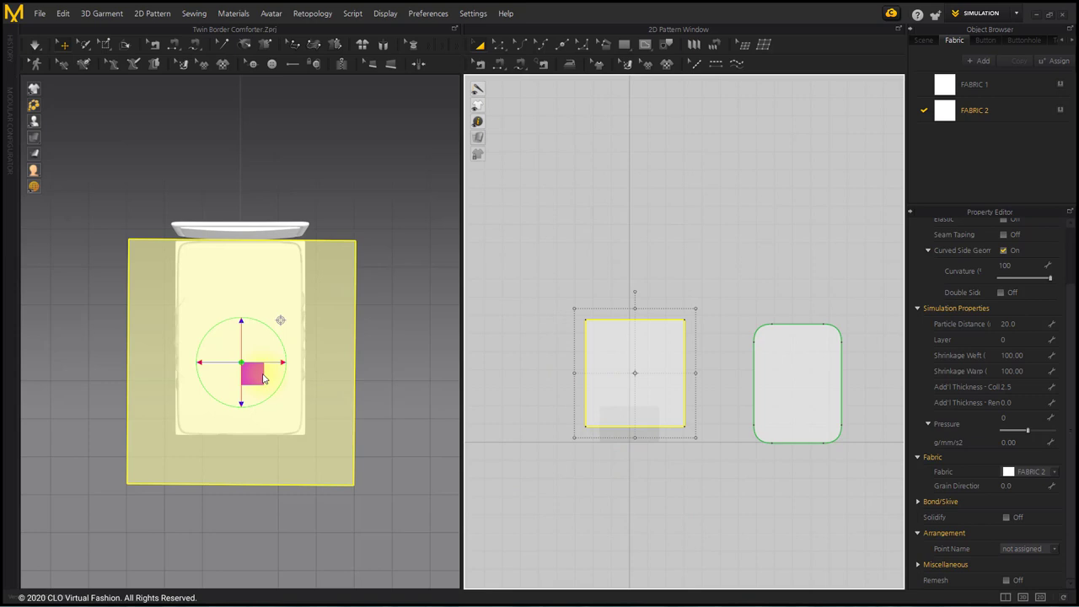
key(Escape)
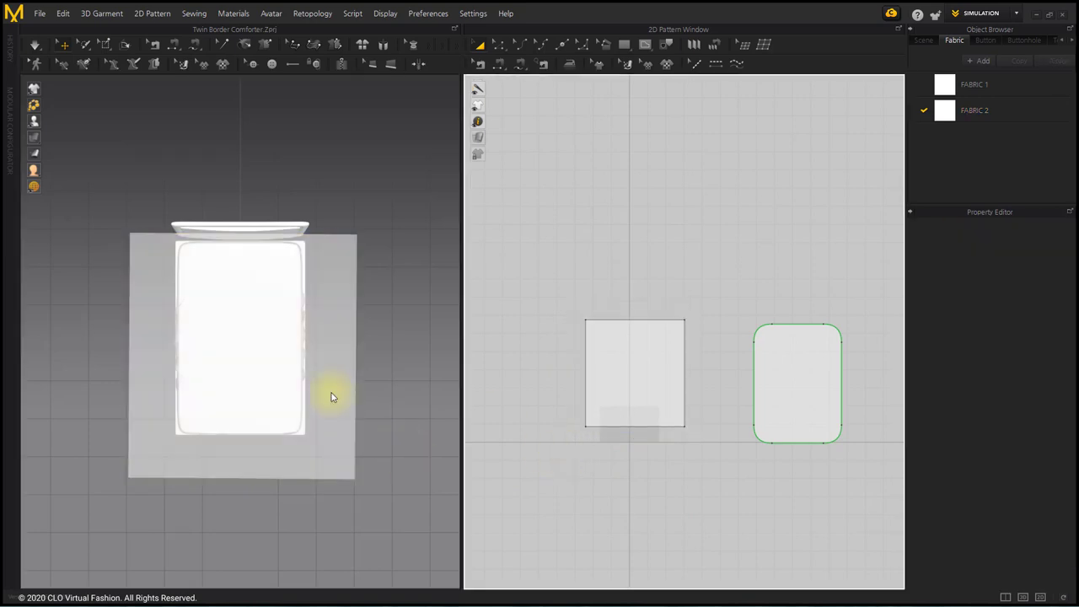
scroll(627, 314, up, 2)
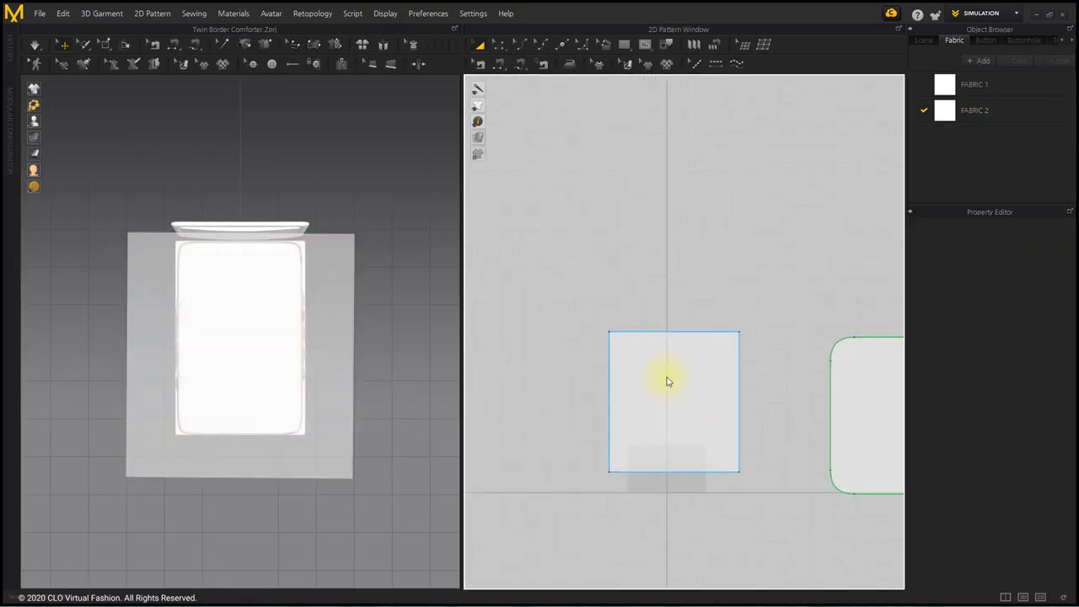
scroll(671, 371, up, 2)
Step: Offset five internal lines, 98.1 mm apart, between the panel's top and bottom edges
click(499, 44)
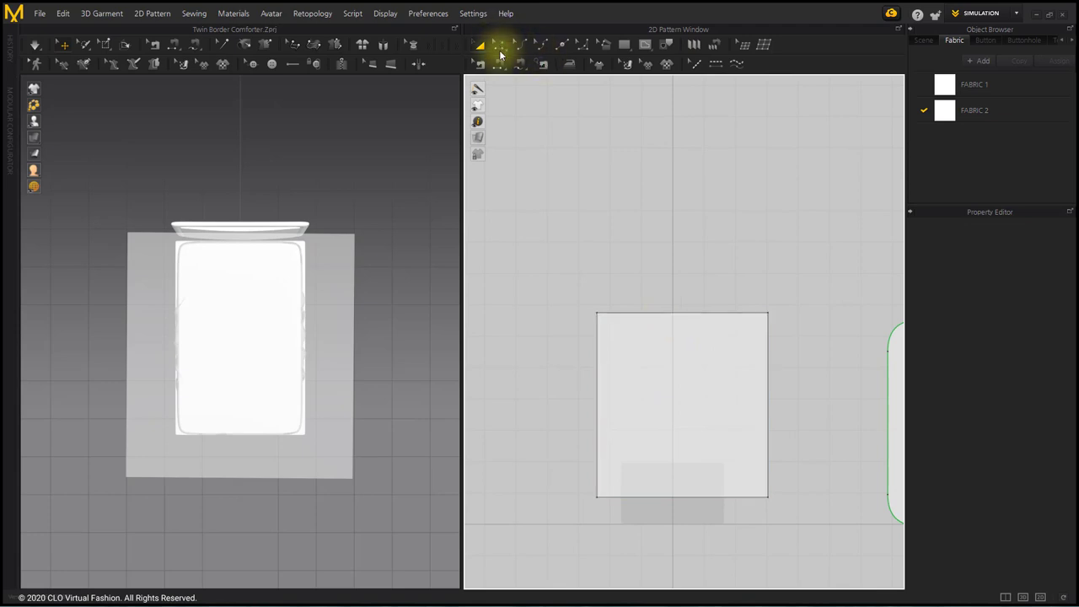
click(680, 313)
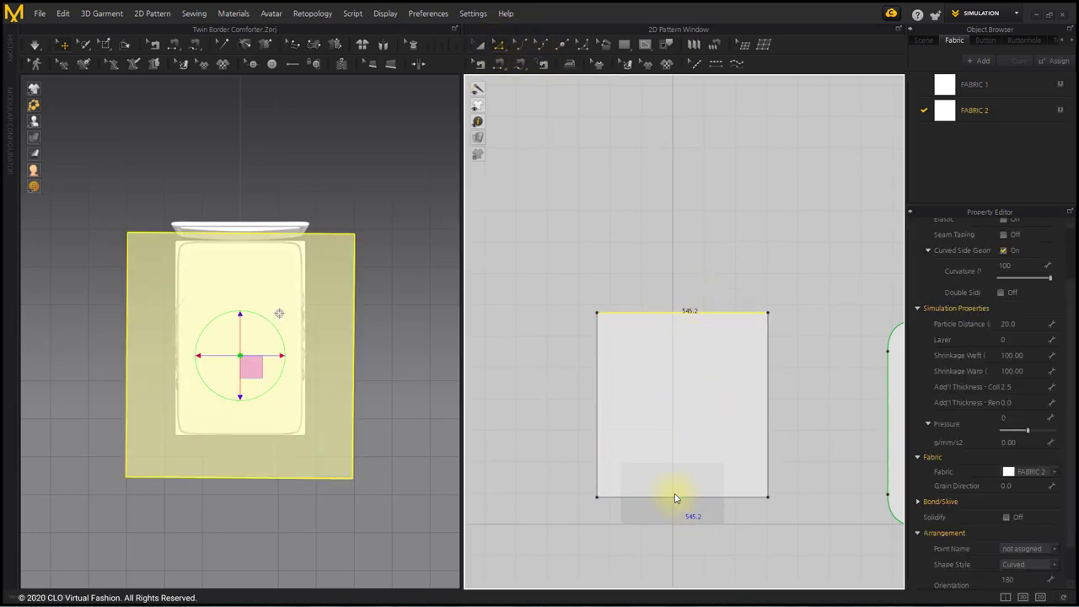
shift+click(675, 496)
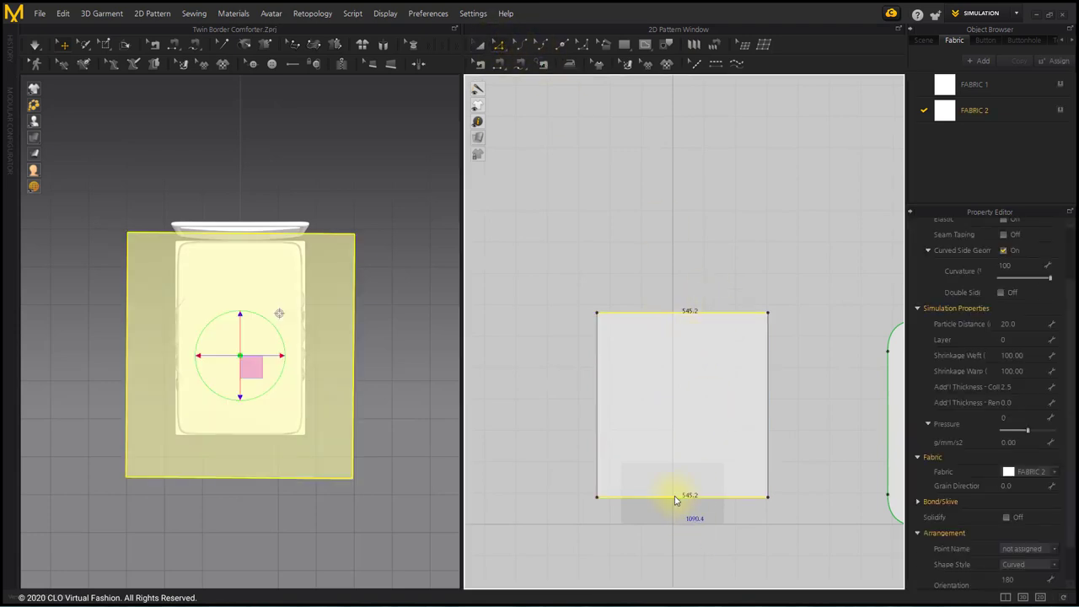
right_click(740, 318)
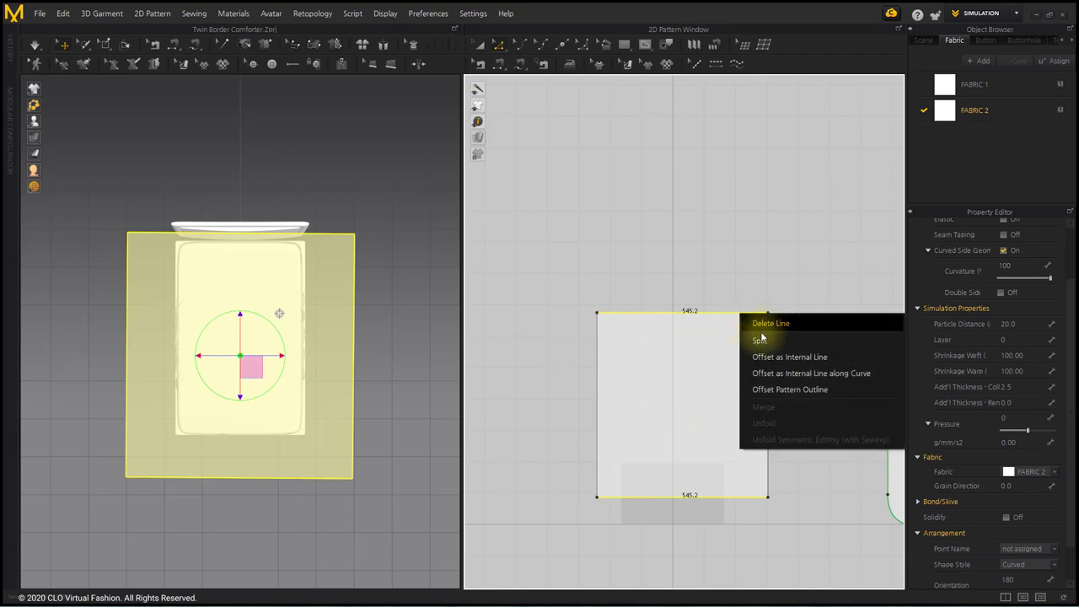
click(785, 377)
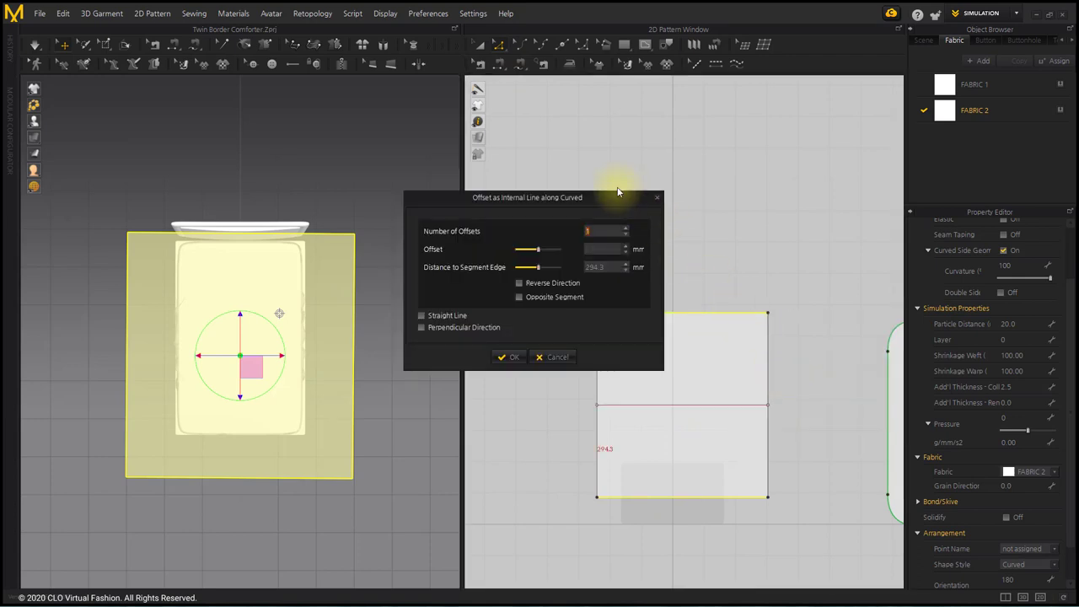
drag(619, 188, 528, 149)
scroll(525, 187, up, 4)
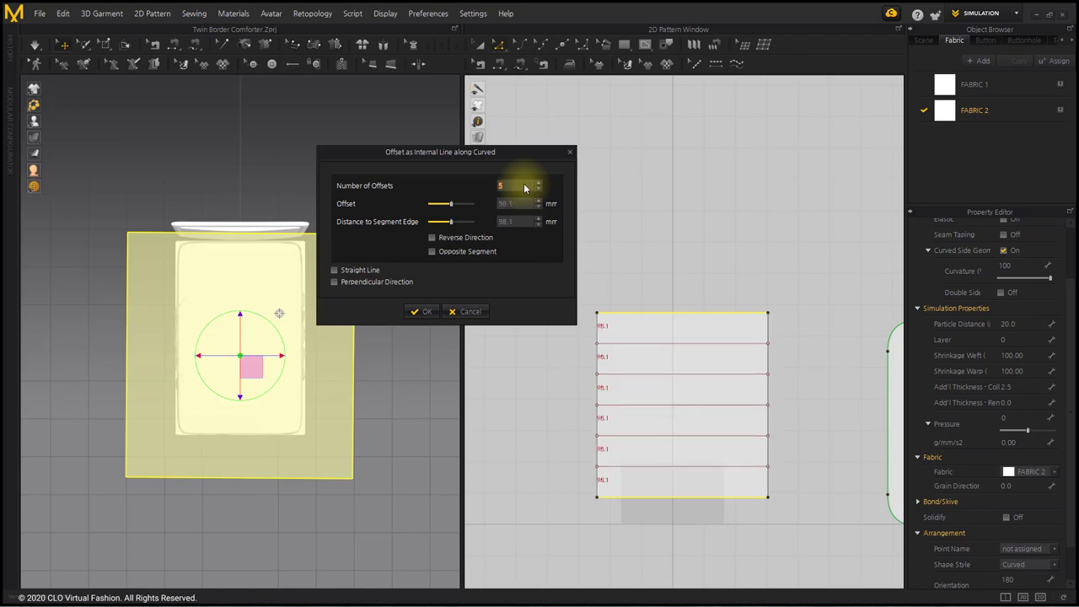
click(424, 311)
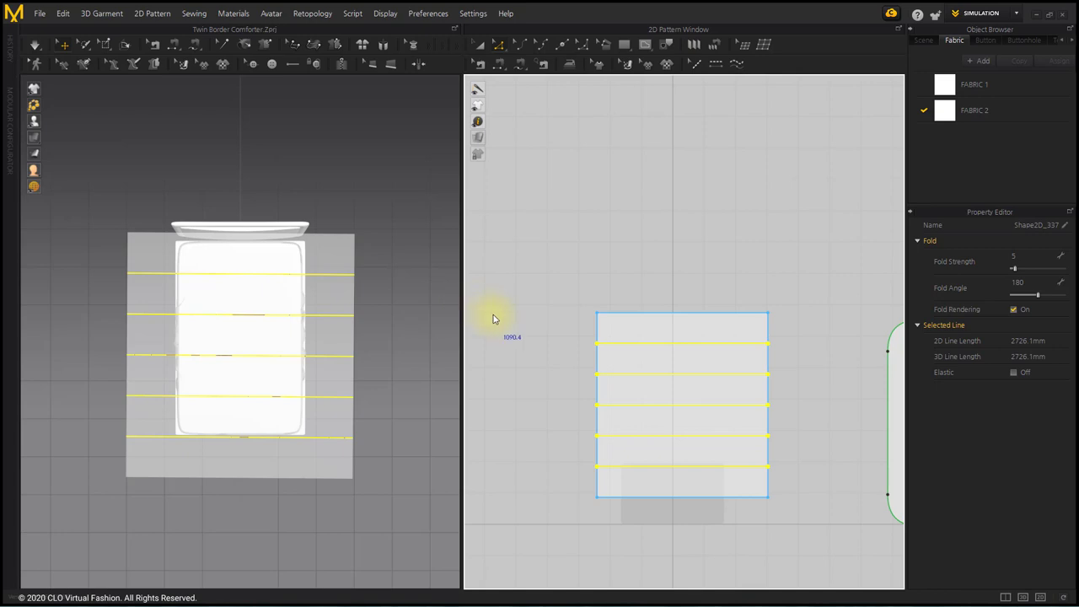
click(478, 46)
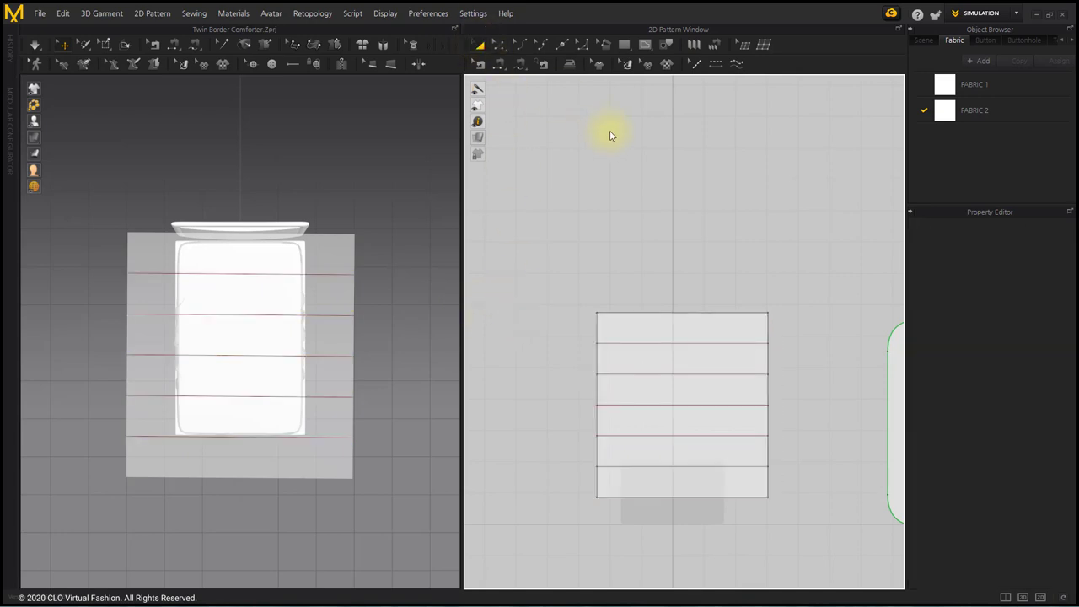
Step: Make a layered copy of the panel placed above the original and select it
right_click(723, 327)
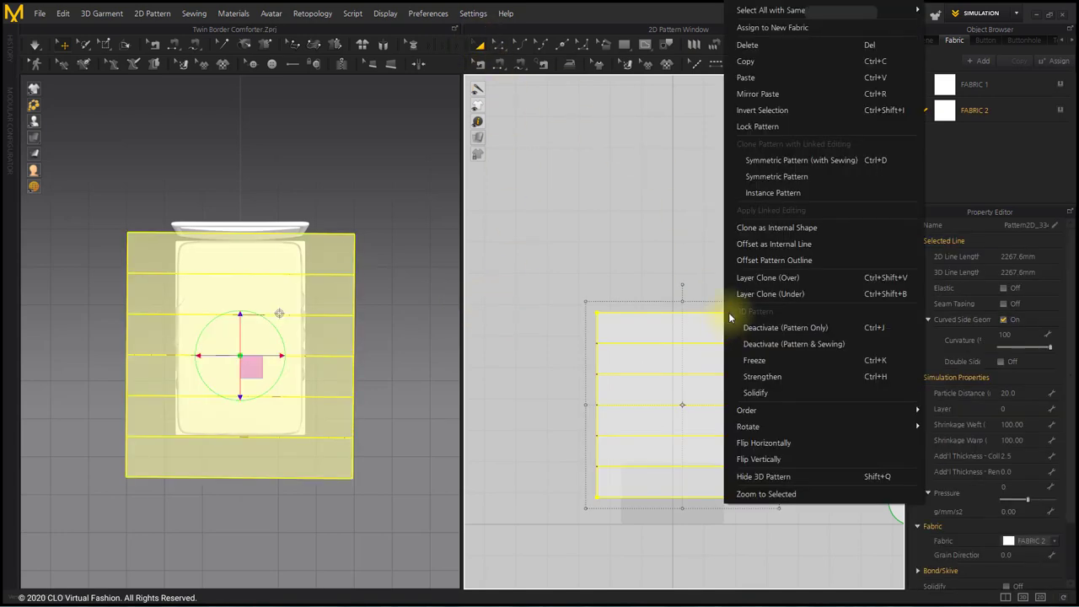
click(730, 278)
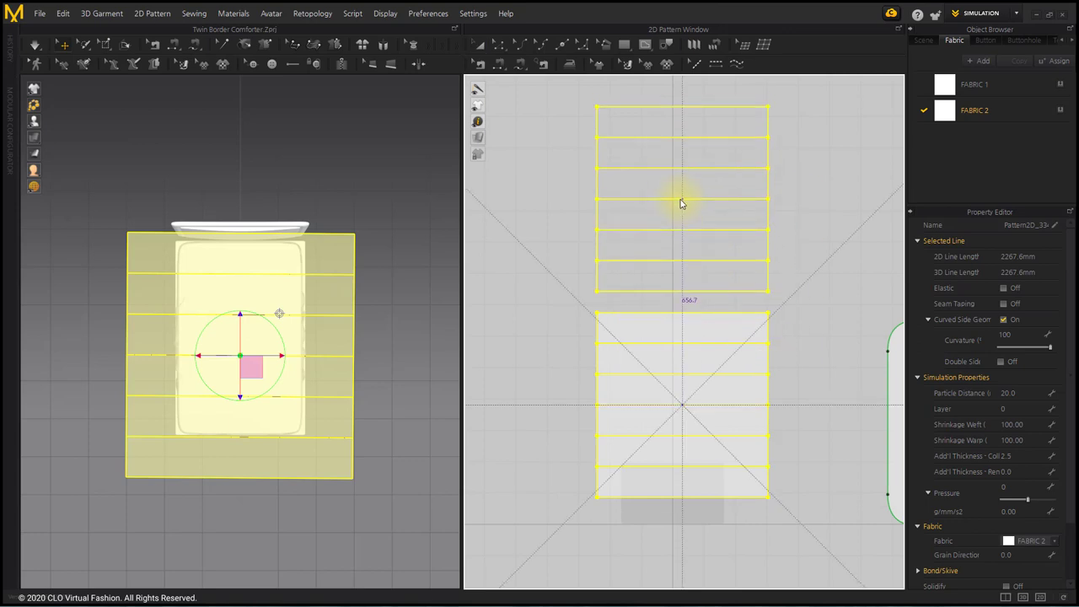
click(681, 203)
click(817, 207)
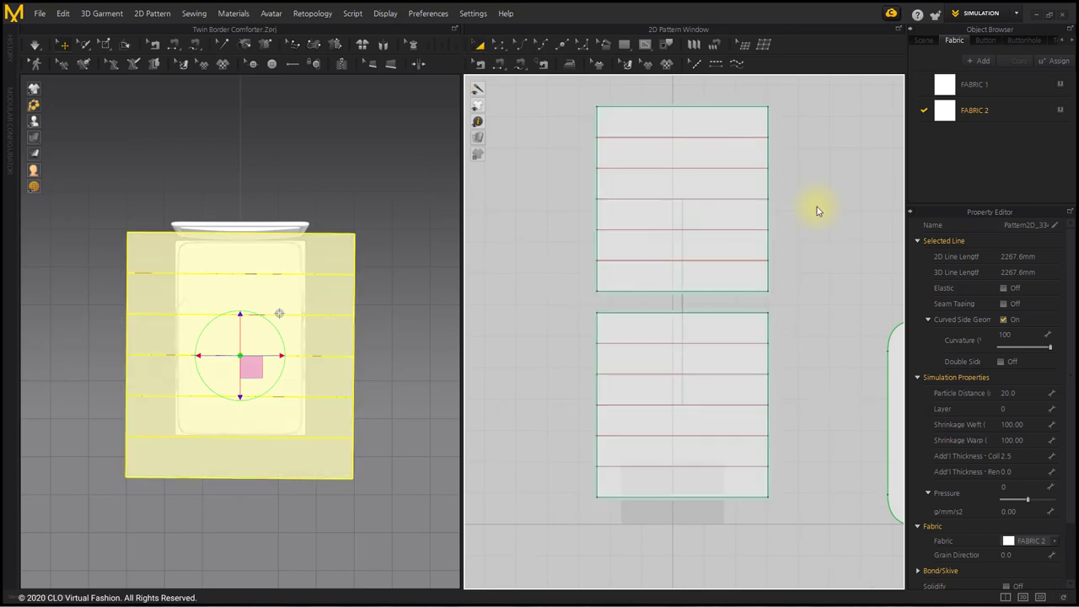
click(734, 157)
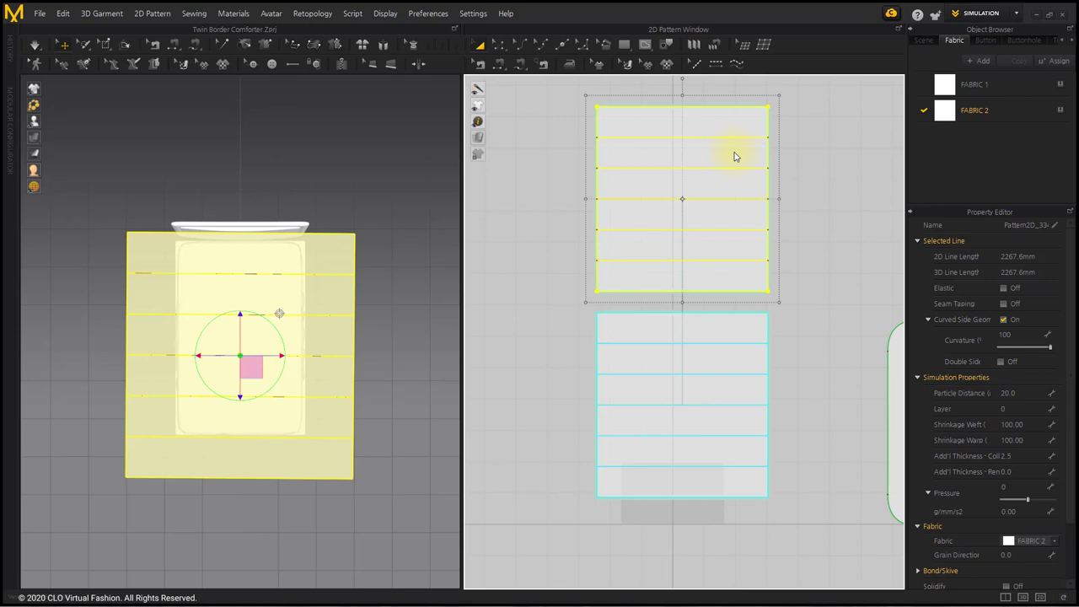
Step: Set the upper panel's particle distance to 5 and weft and warp shrinkage to 105
click(1030, 394)
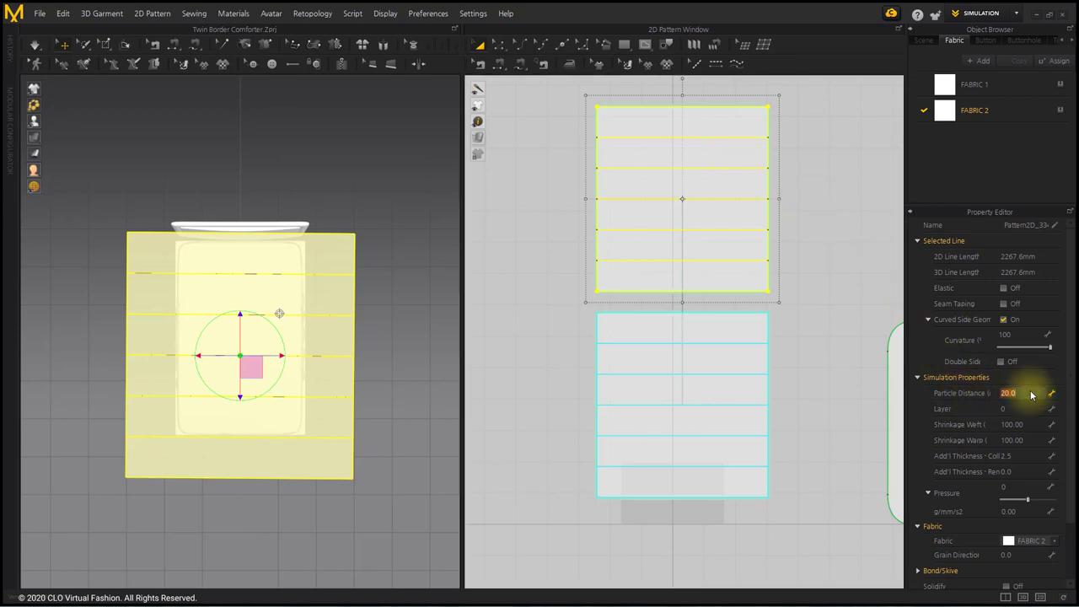
text(5)
click(1022, 424)
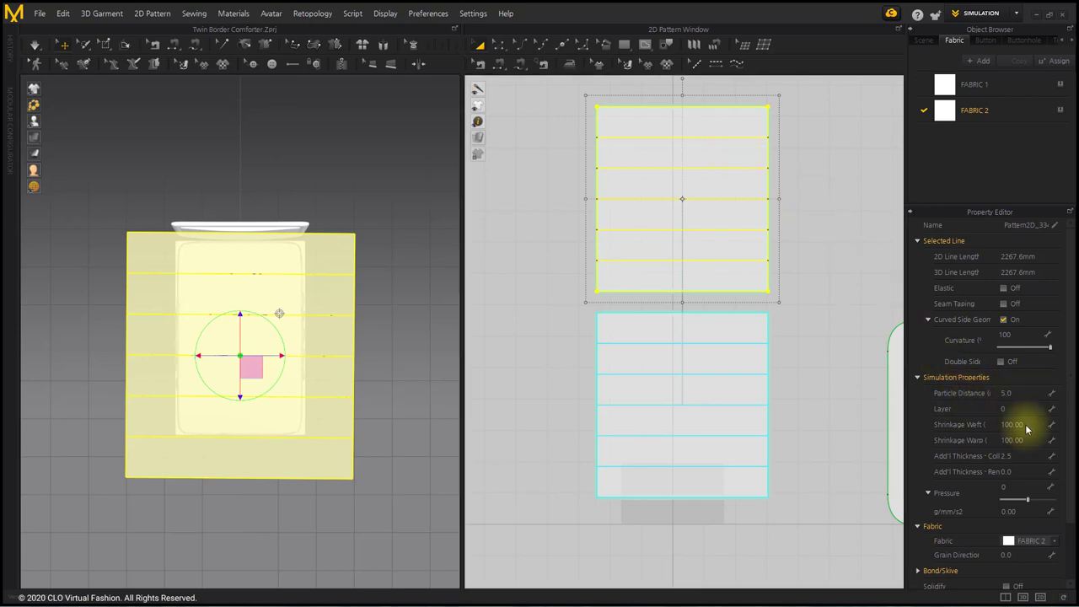
text(105)
key(Return)
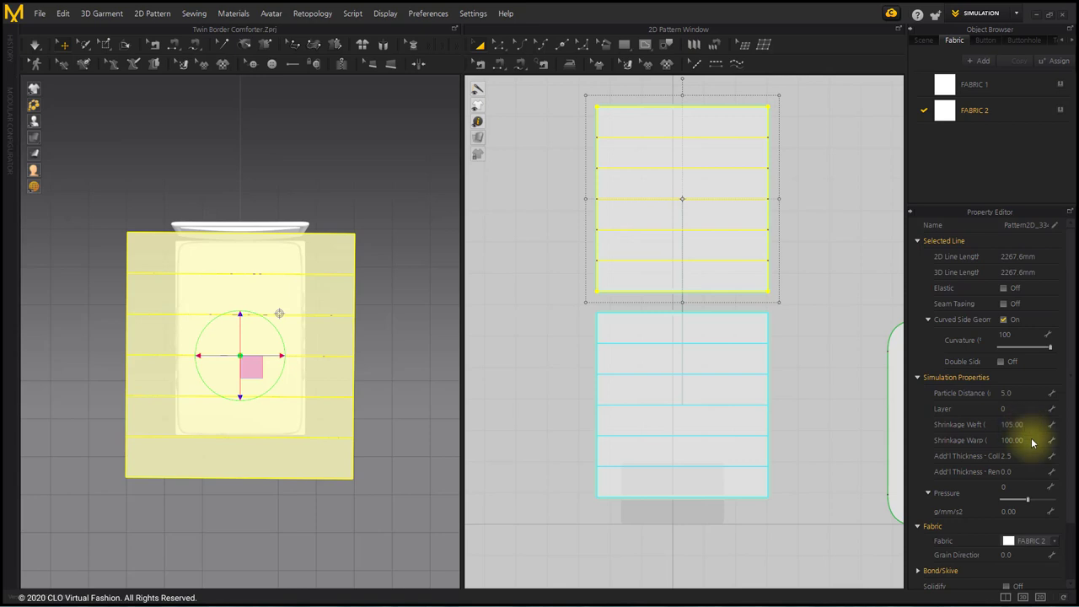
click(1033, 441)
text(105)
key(Return)
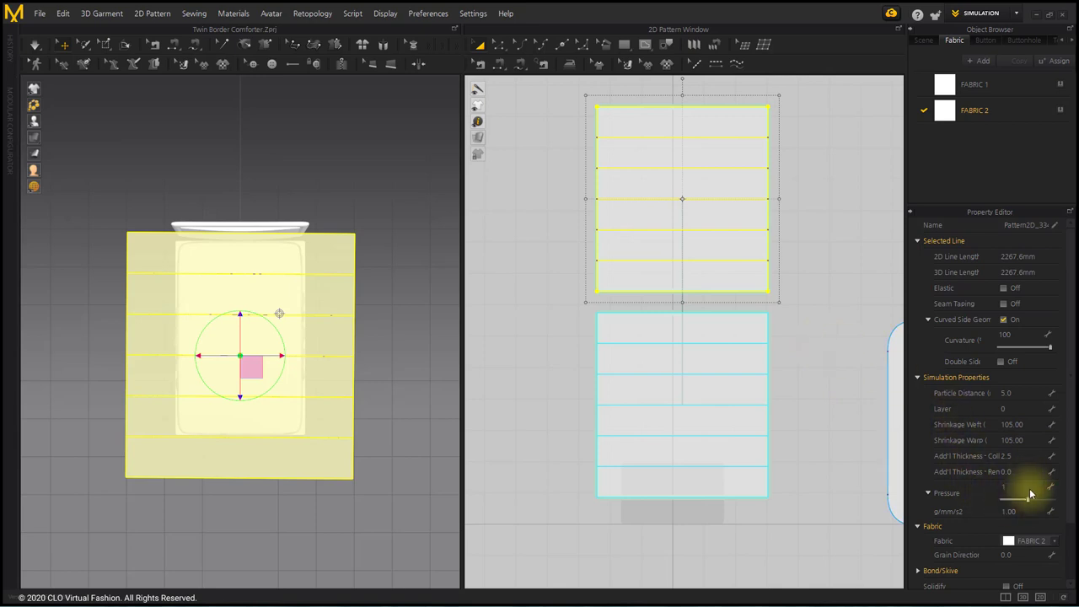
Step: Make the lower panel's right edge line elastic with a ratio of 98
click(727, 489)
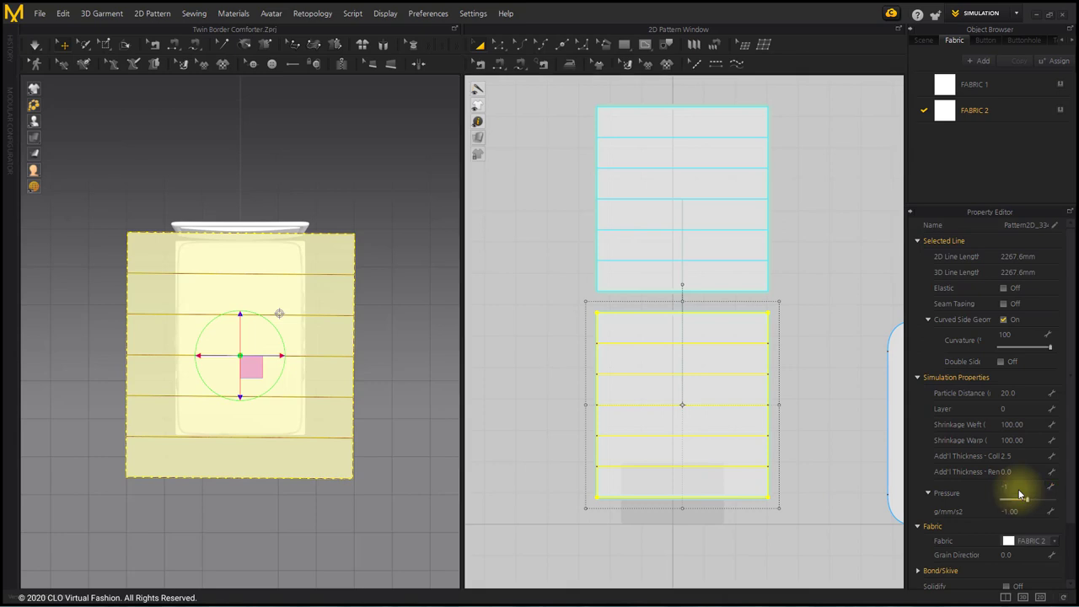
click(812, 439)
click(769, 320)
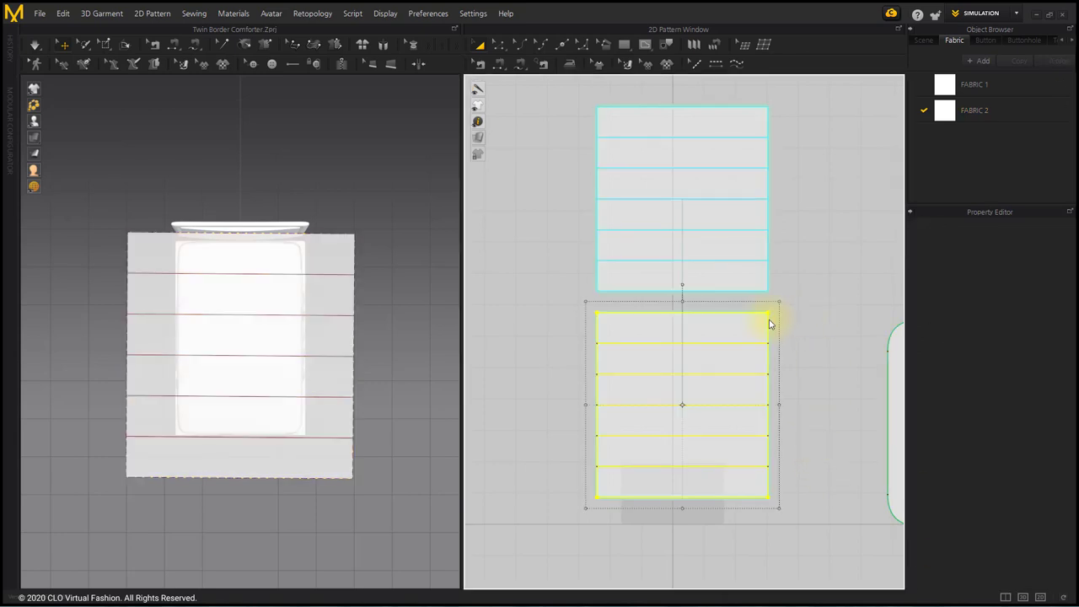
click(1010, 291)
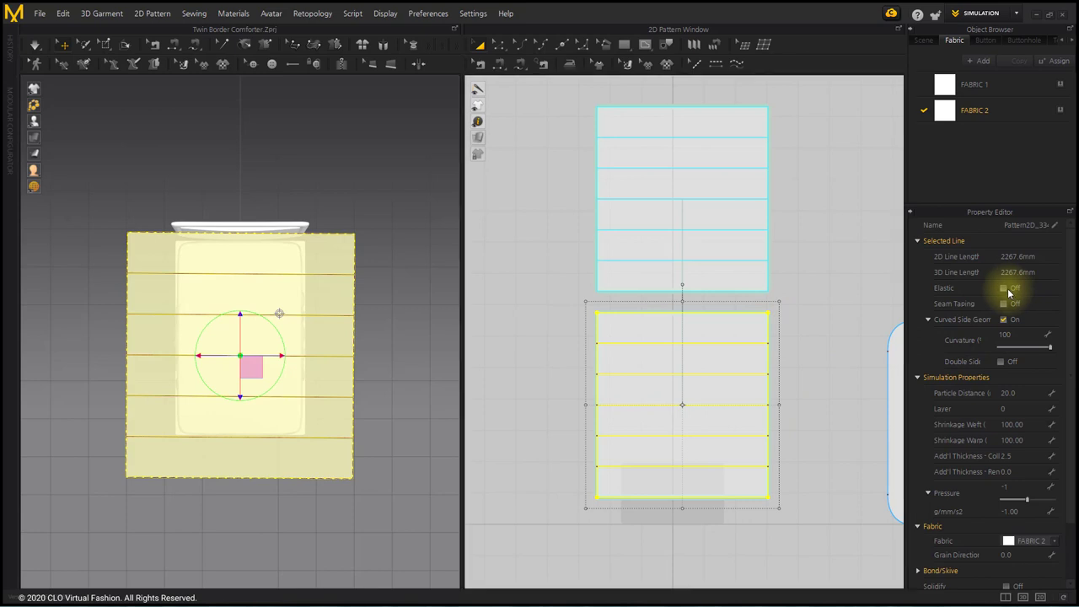
click(1027, 333)
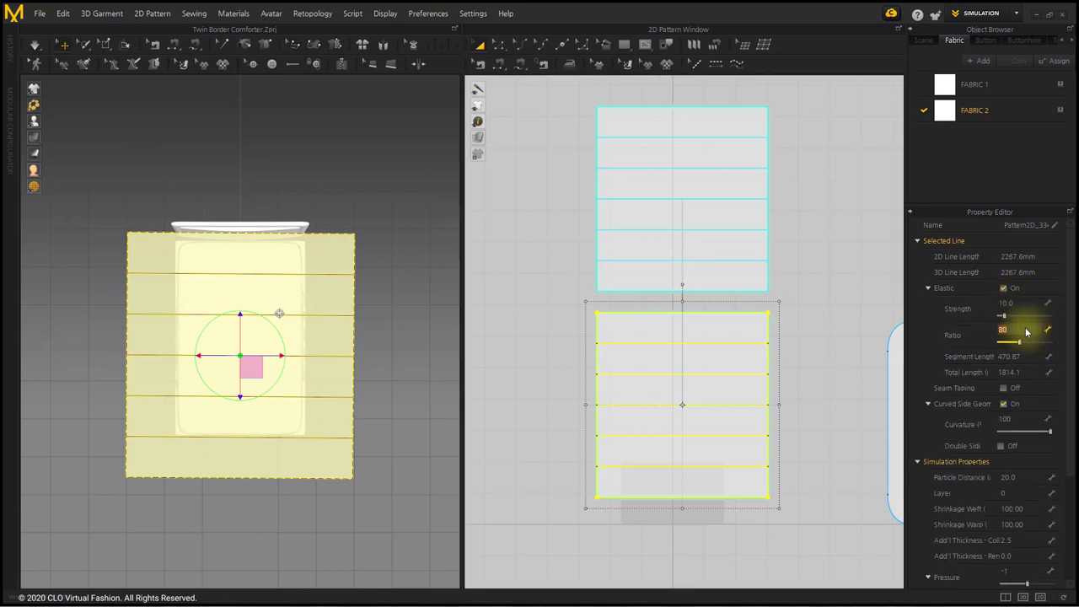
key(Return)
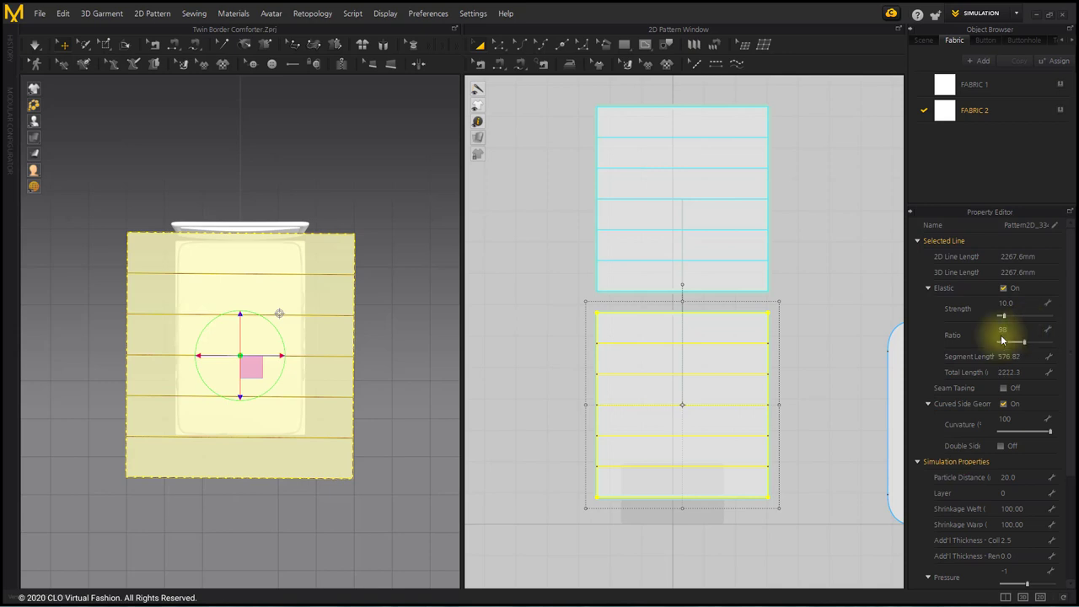
Step: Orbit to a perspective side view and change the comforter's 3D display mode
click(581, 320)
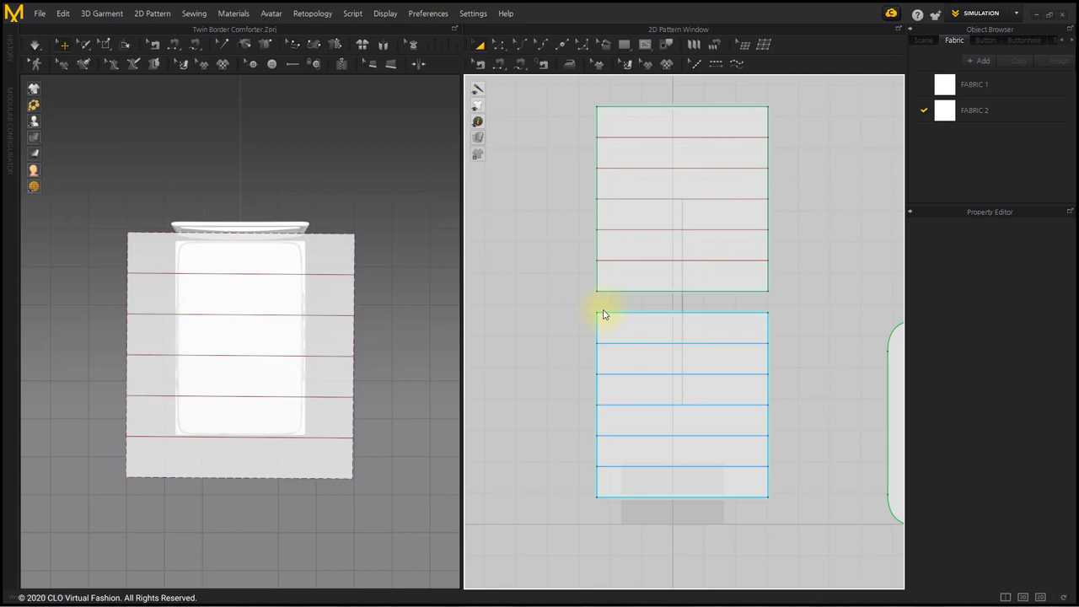
right_drag(257, 437, 362, 313)
click(261, 371)
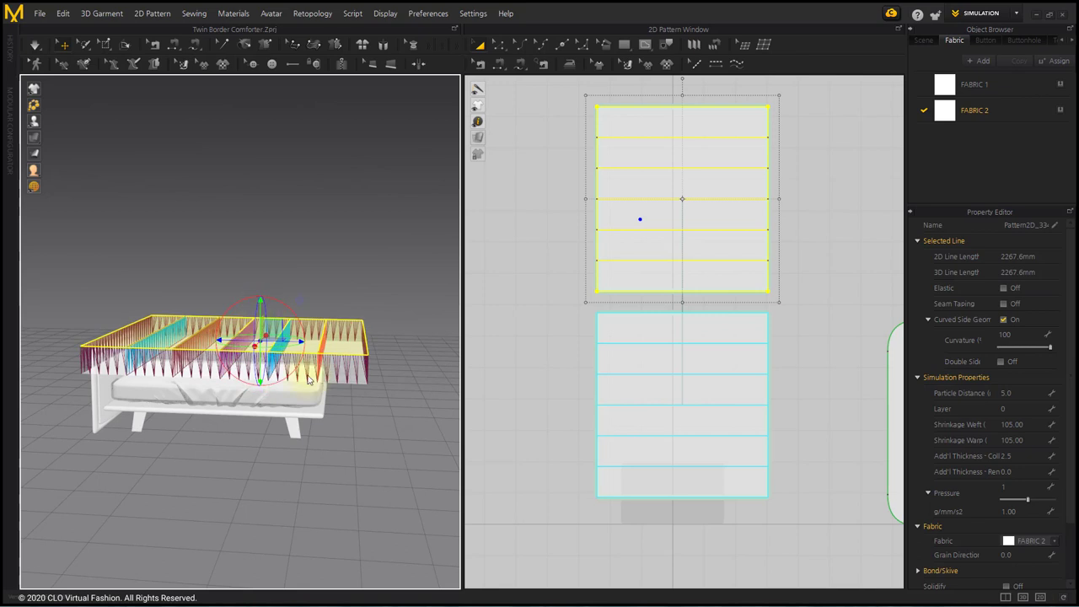
click(338, 412)
click(34, 138)
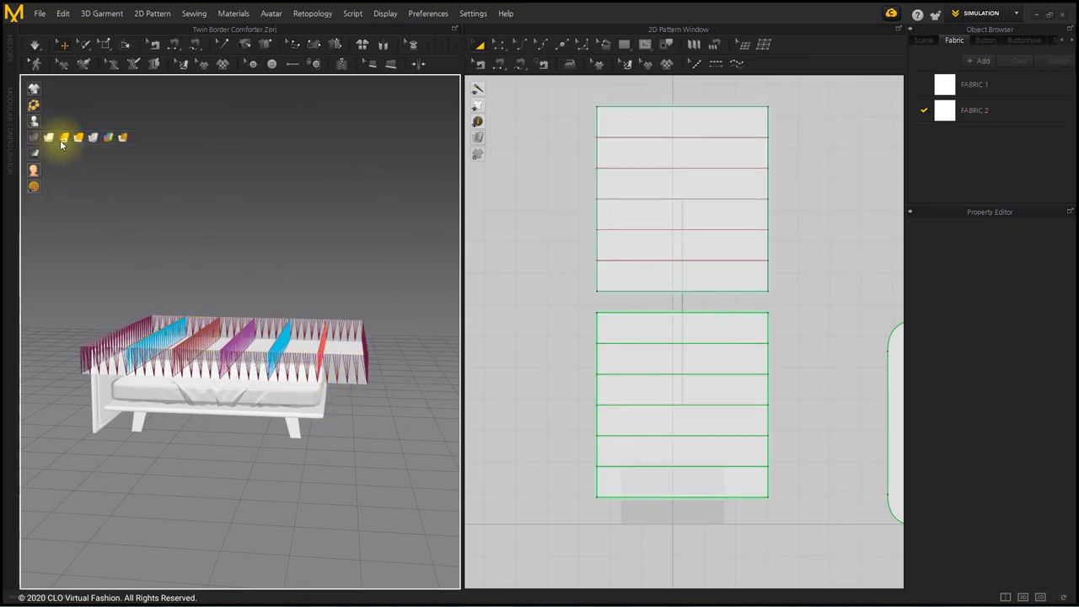
click(81, 138)
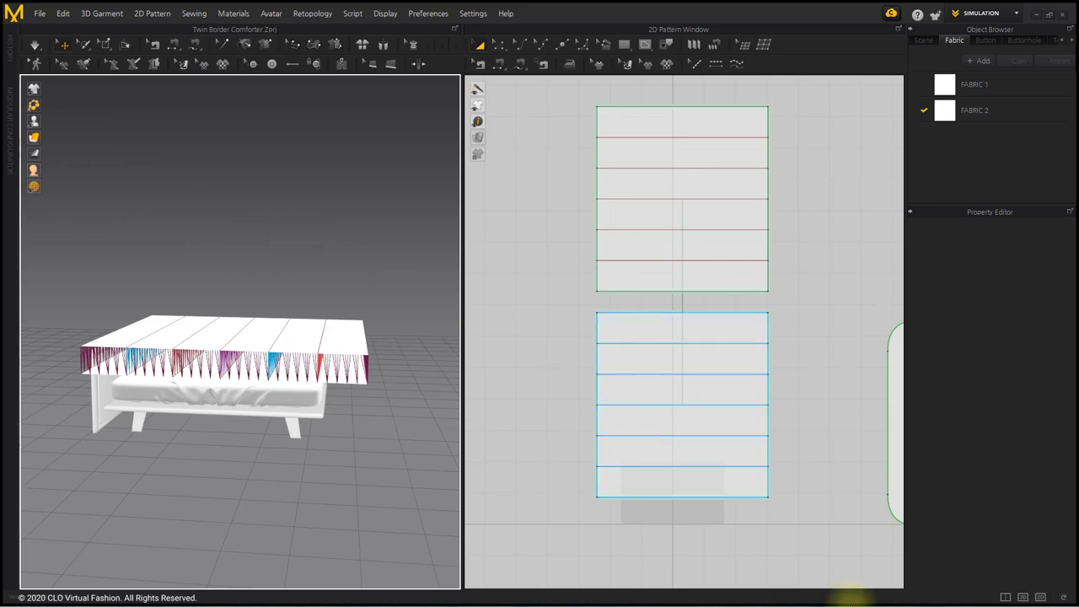
Step: Hide the 2D pattern window, zoom in on the bed, and start the cloth simulation
click(1005, 597)
scroll(552, 368, up, 5)
right_drag(552, 368, 546, 329)
key(space)
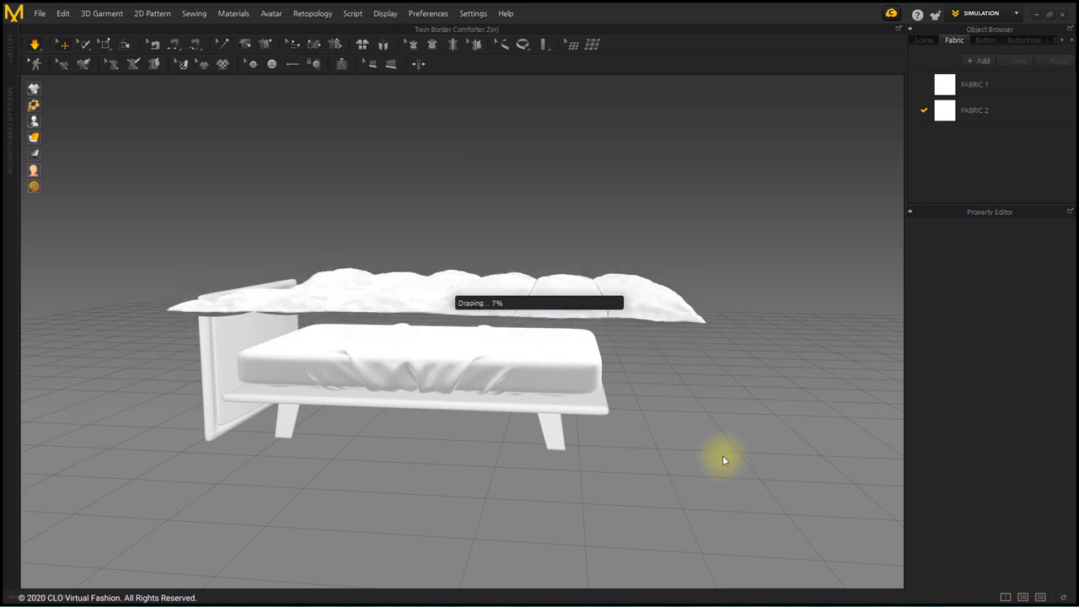
Step: Watch the comforter drape from a high oblique view, then stop the simulation
right_drag(718, 453, 760, 511)
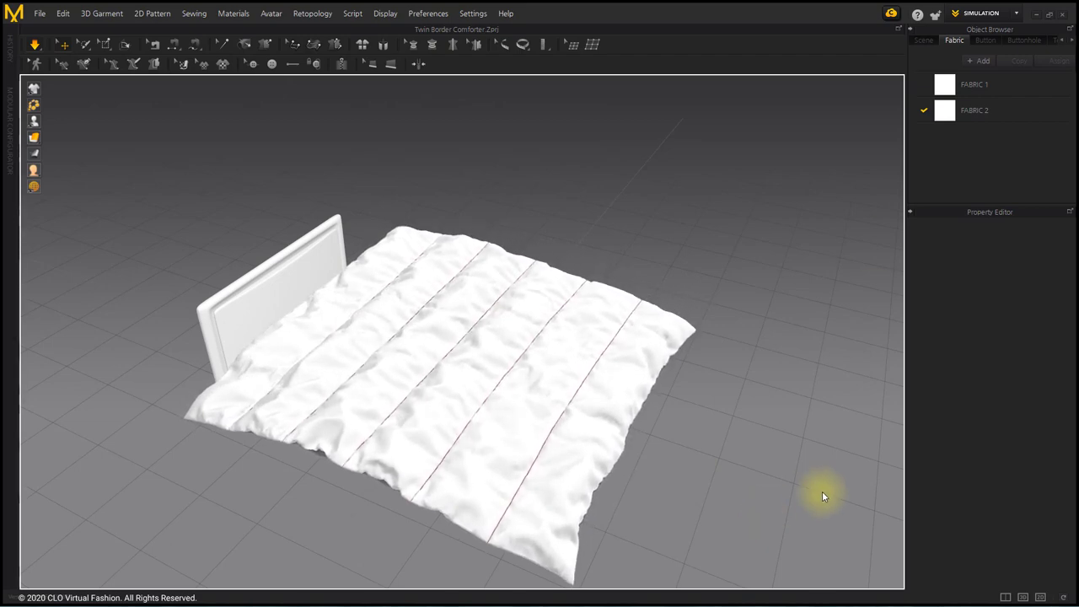
key(space)
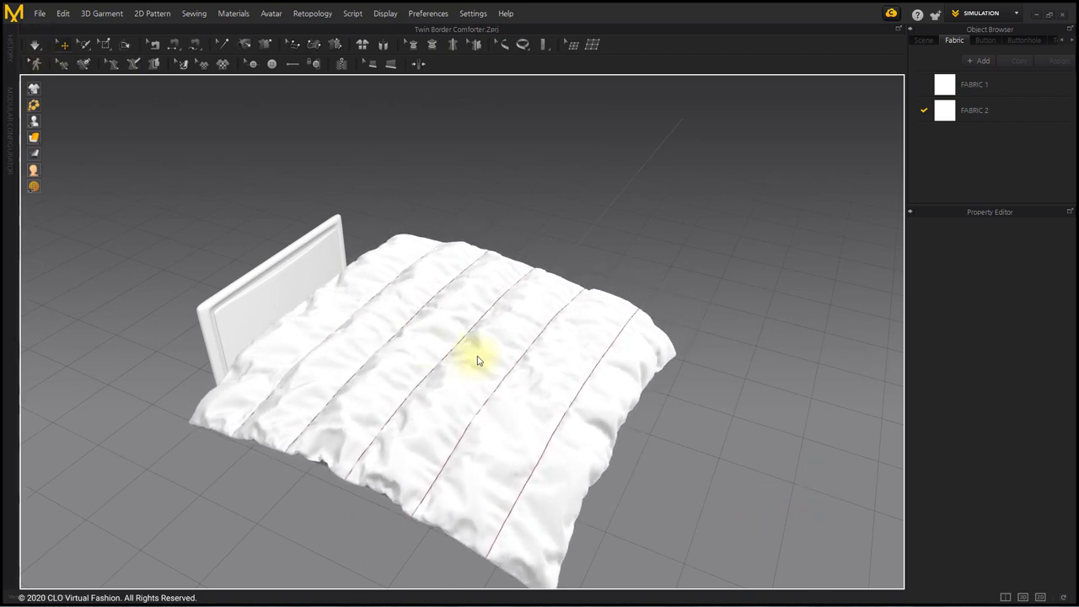
Step: Switch to a level side view and edit the comforter's pressure value
key(6)
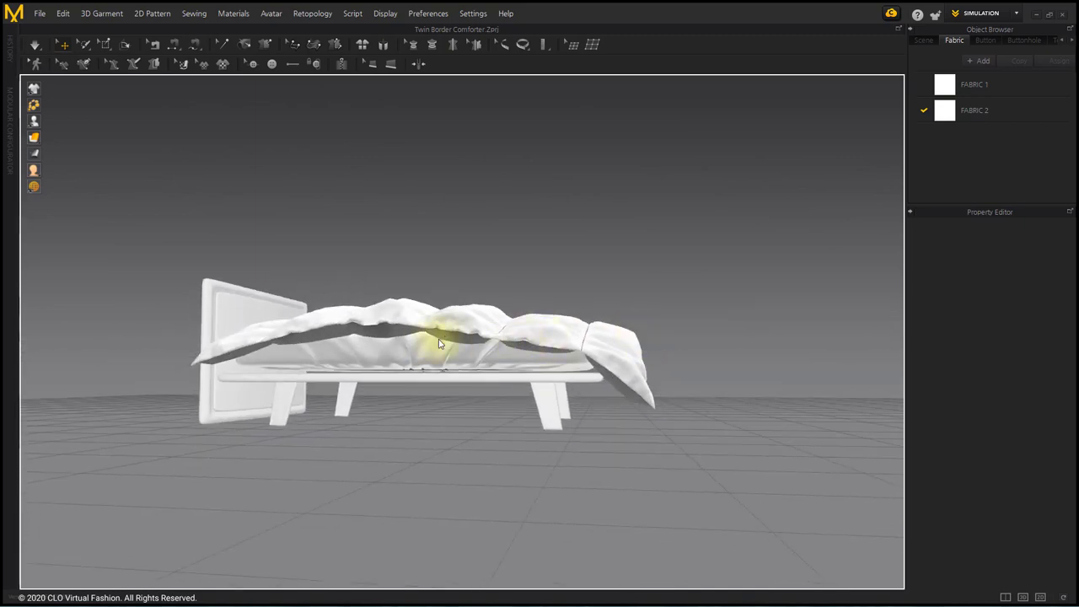
click(445, 340)
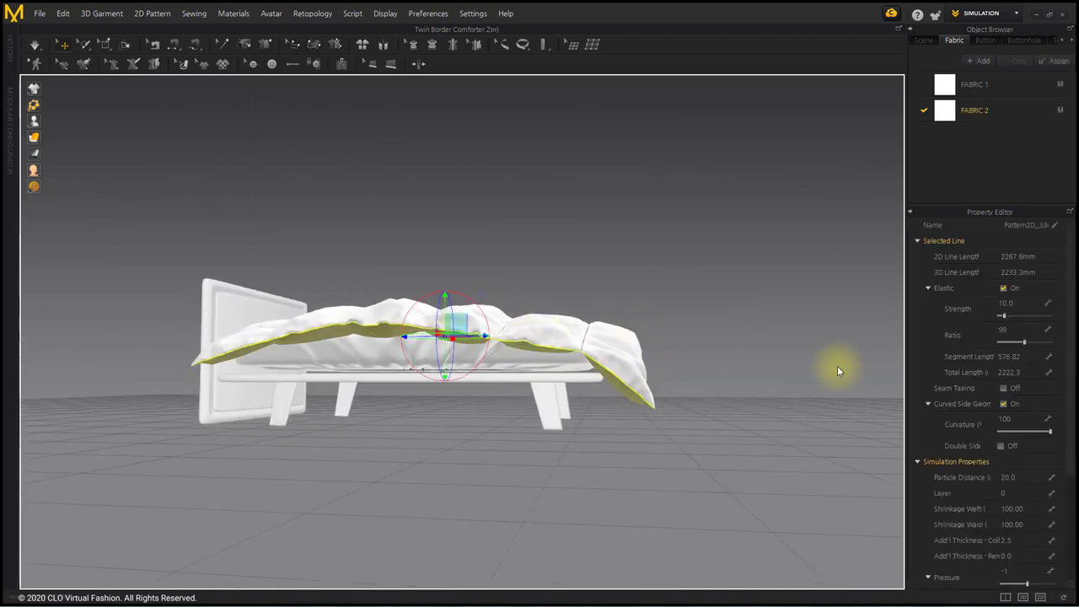
scroll(1026, 499, down, 3)
click(1020, 471)
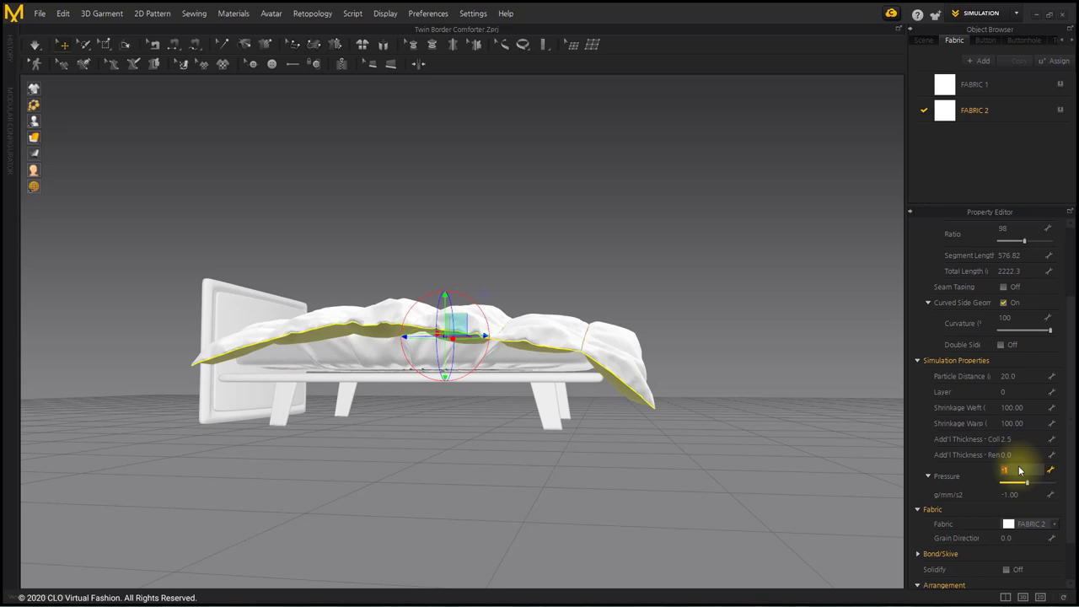
click(709, 436)
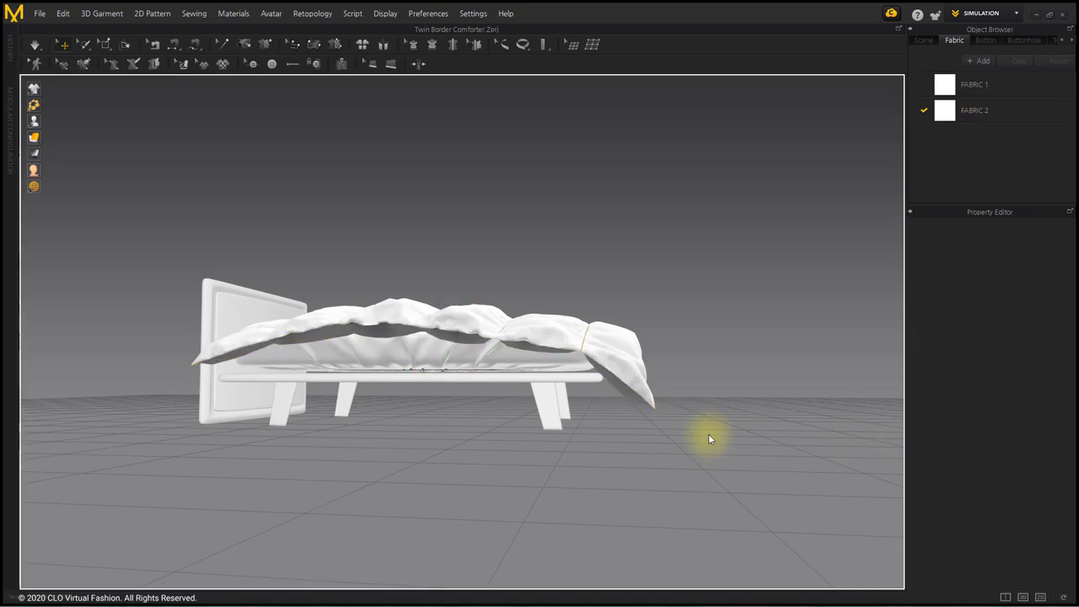
Step: Drag the comforter's right corner into place over the bed, then show the 3D/2D split view
click(34, 44)
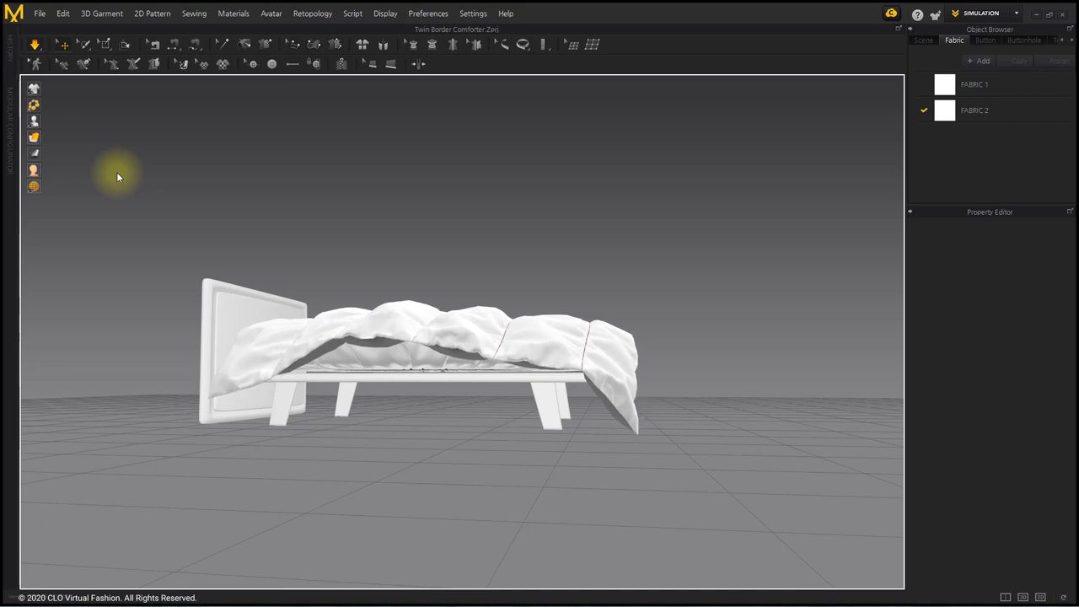
right_drag(202, 235, 713, 387)
click(262, 364)
drag(712, 386, 683, 414)
right_drag(683, 414, 385, 441)
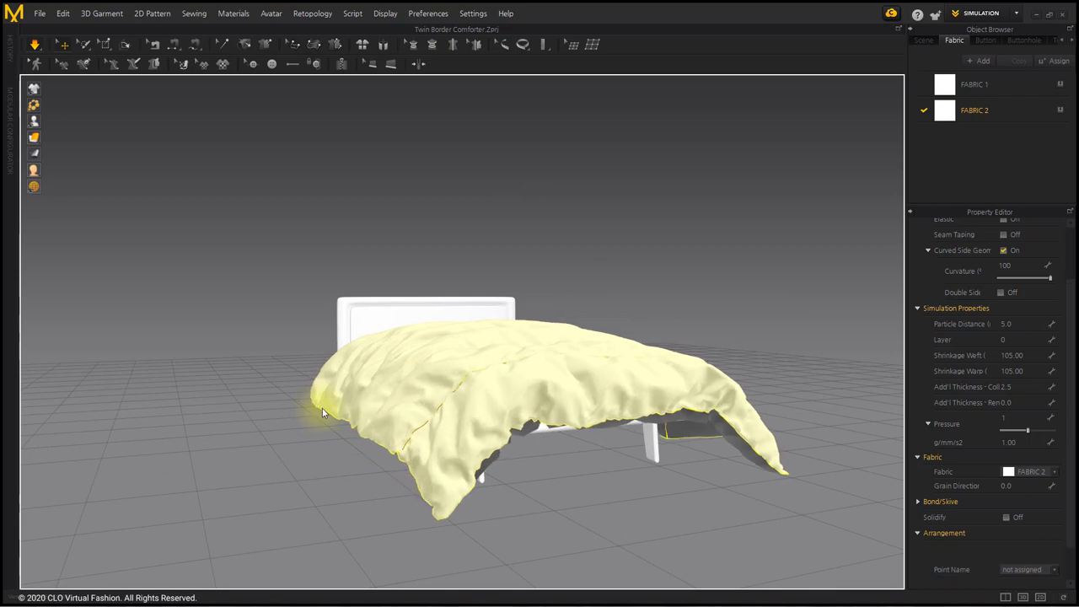
right_drag(546, 469, 458, 470)
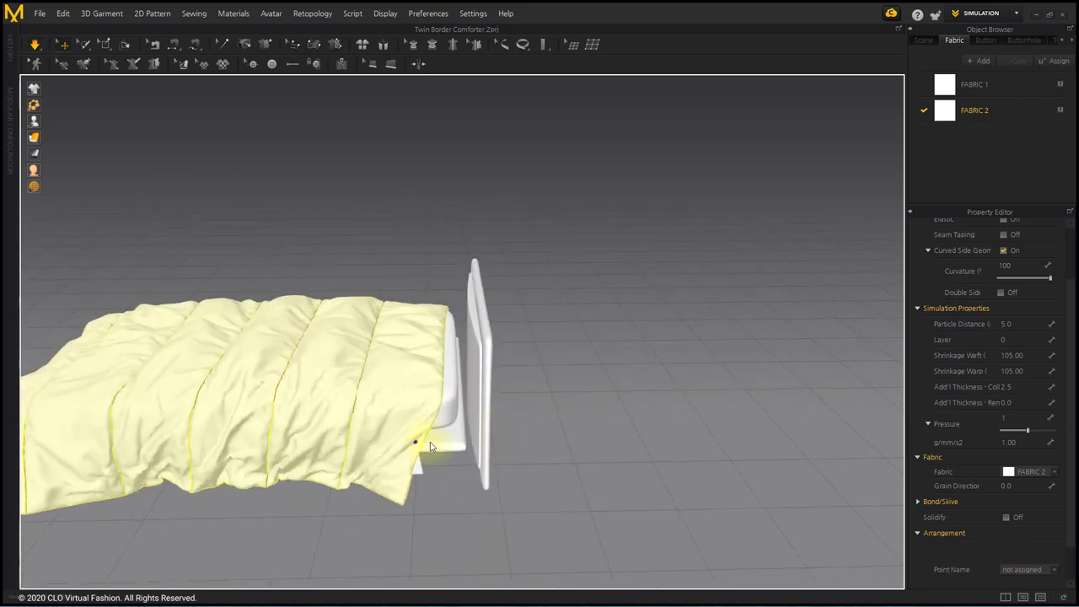
drag(446, 448, 422, 488)
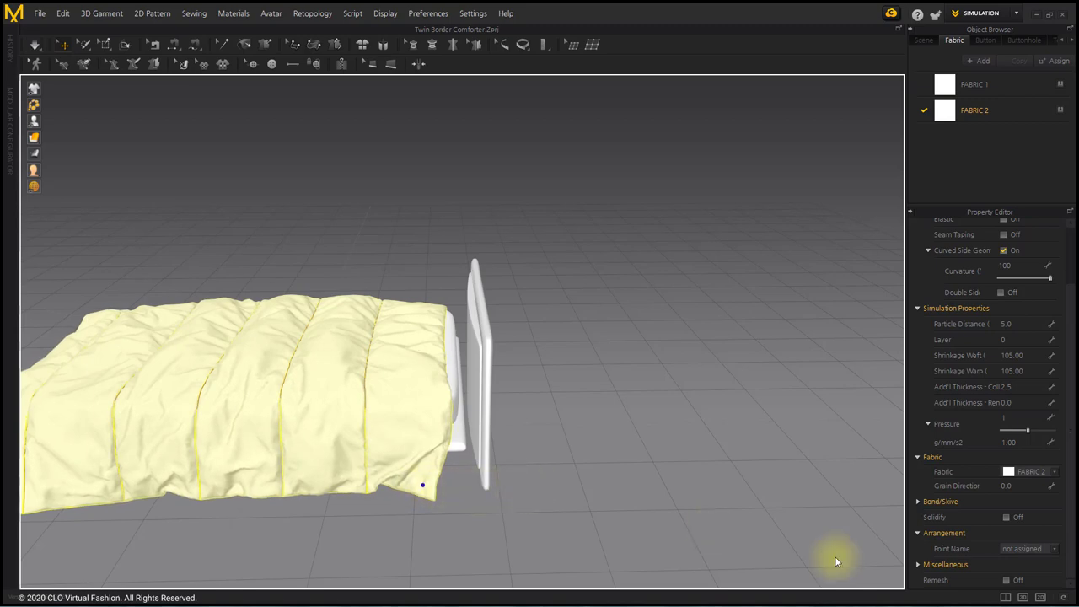
click(1005, 598)
Step: Give the underside panel elastic ratio 95 and pressure -7, then let the cloth settle
right_drag(217, 398, 397, 345)
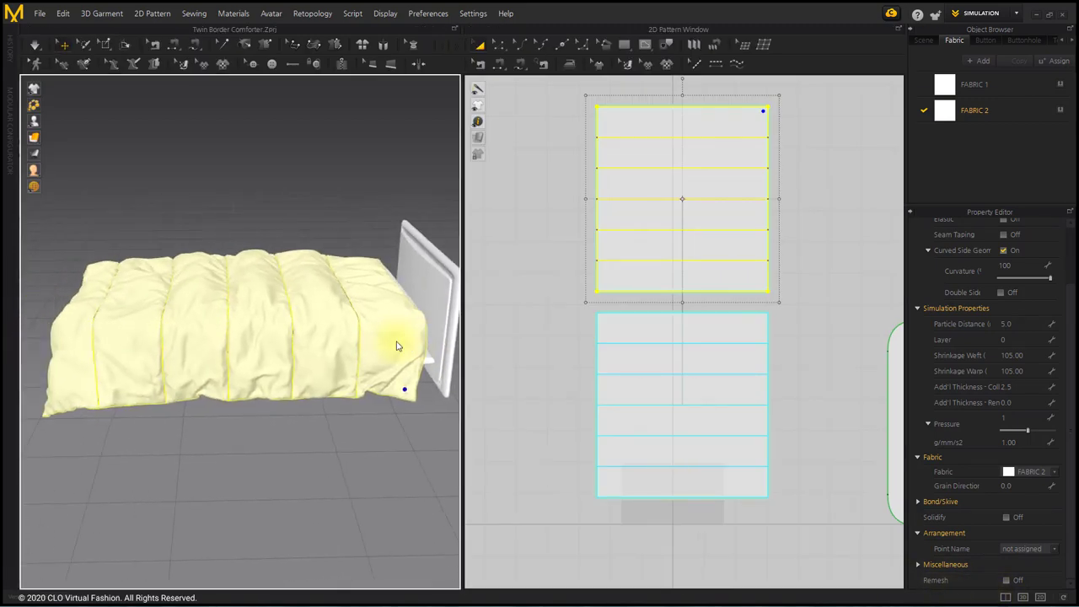
click(687, 324)
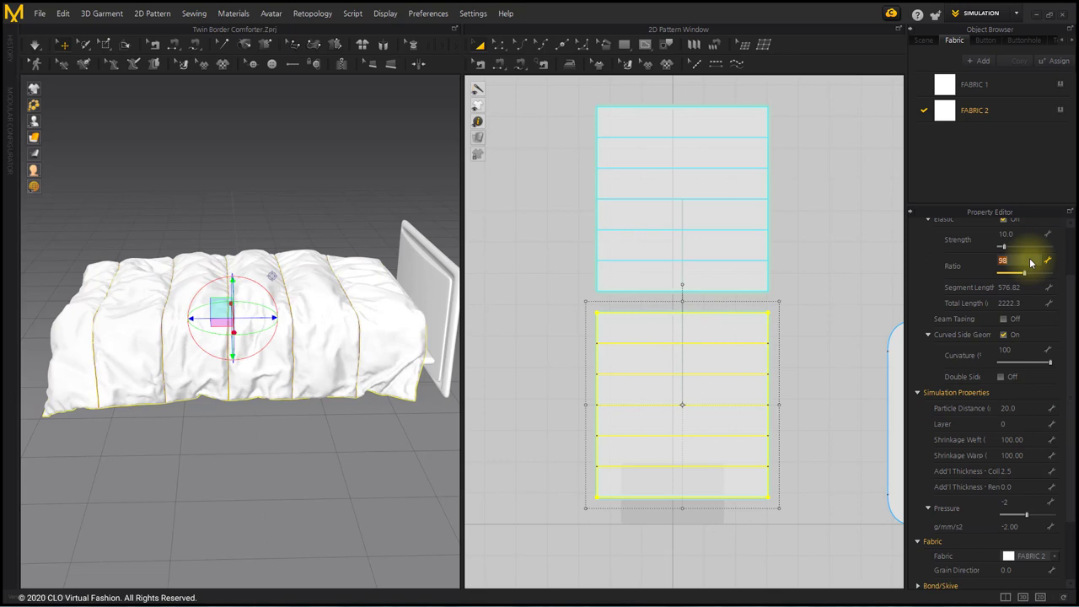
scroll(1031, 253, up, 2)
key(Return)
scroll(1012, 505, down, 3)
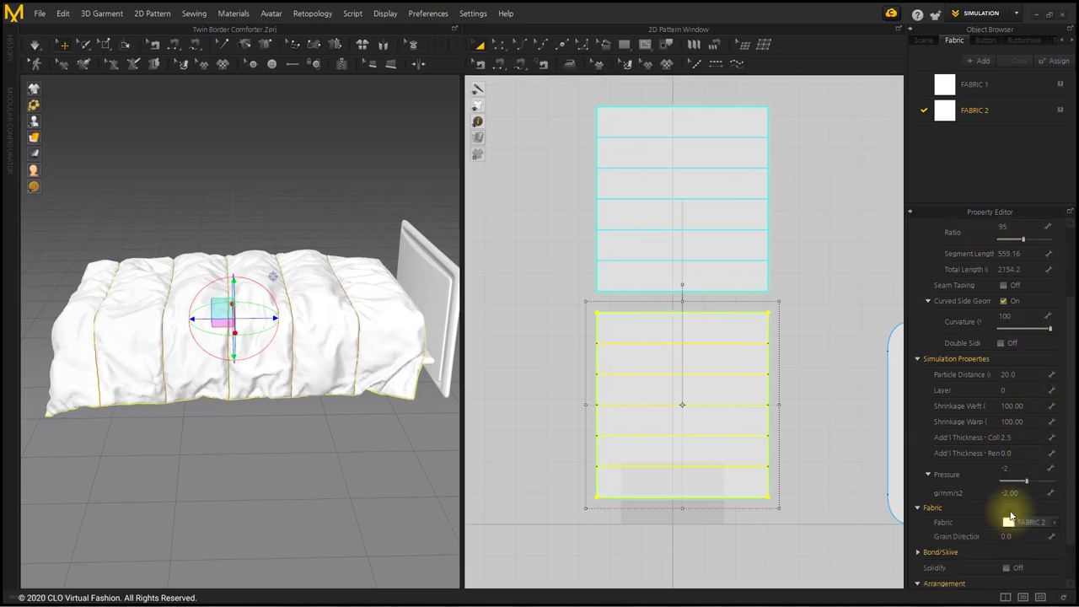
click(1030, 435)
text(-7)
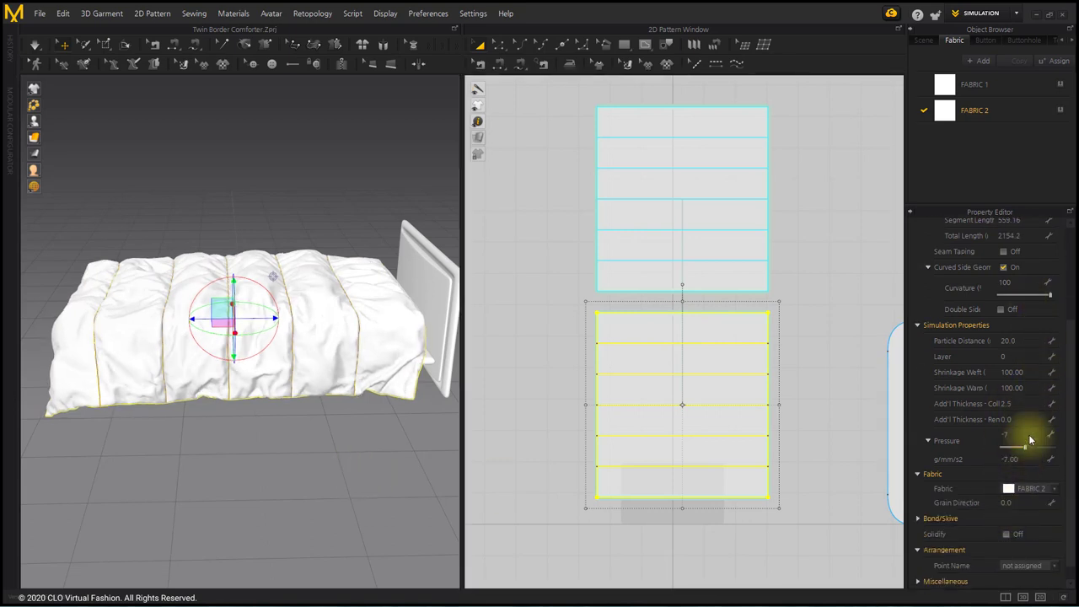
key(Return)
click(374, 472)
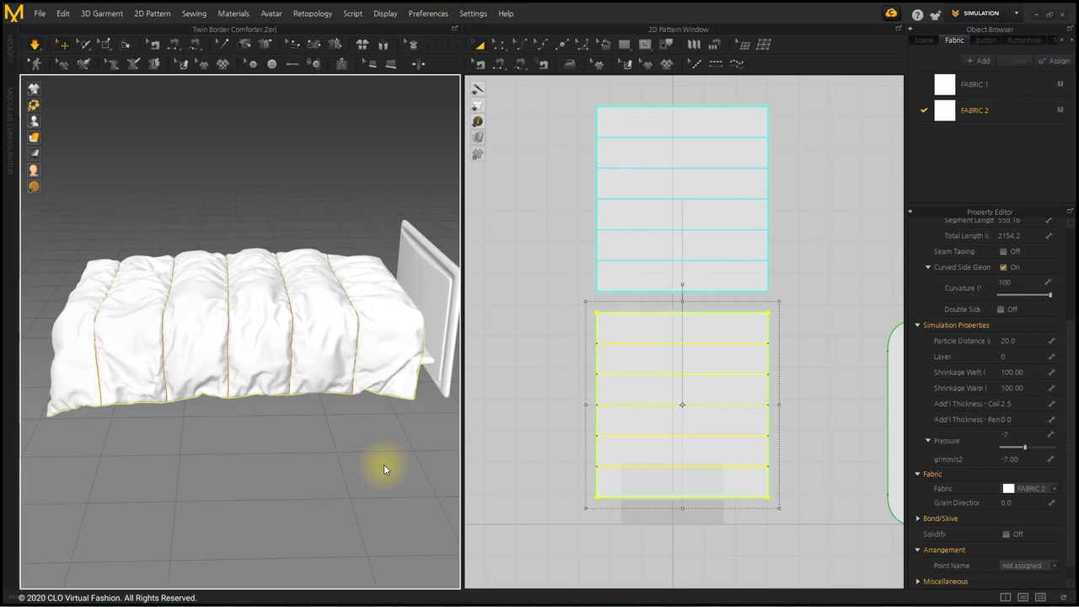
Step: Stop the simulation and freeze the underside panel in place
key(space)
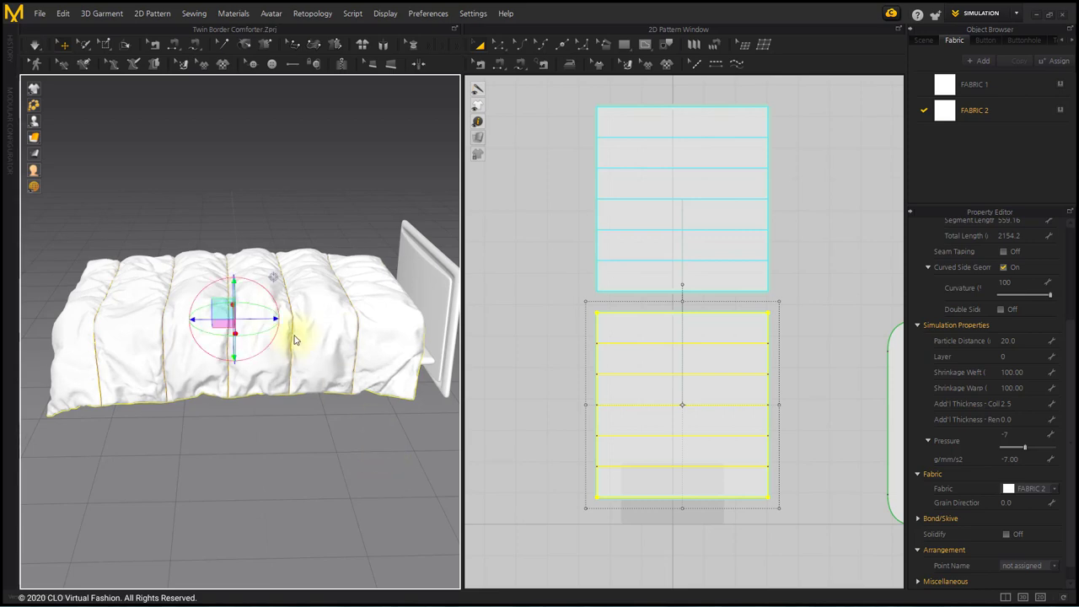
right_click(224, 310)
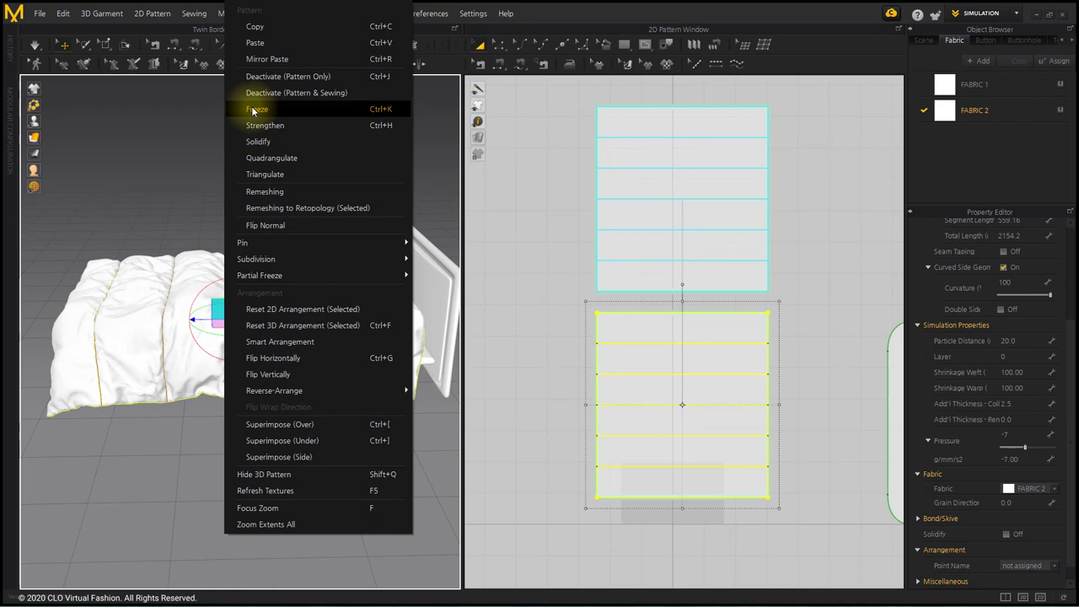
click(254, 110)
click(366, 446)
Step: Set the top panel's pressure to 30, simulate so the channels puff, and hide the 2D window
click(321, 327)
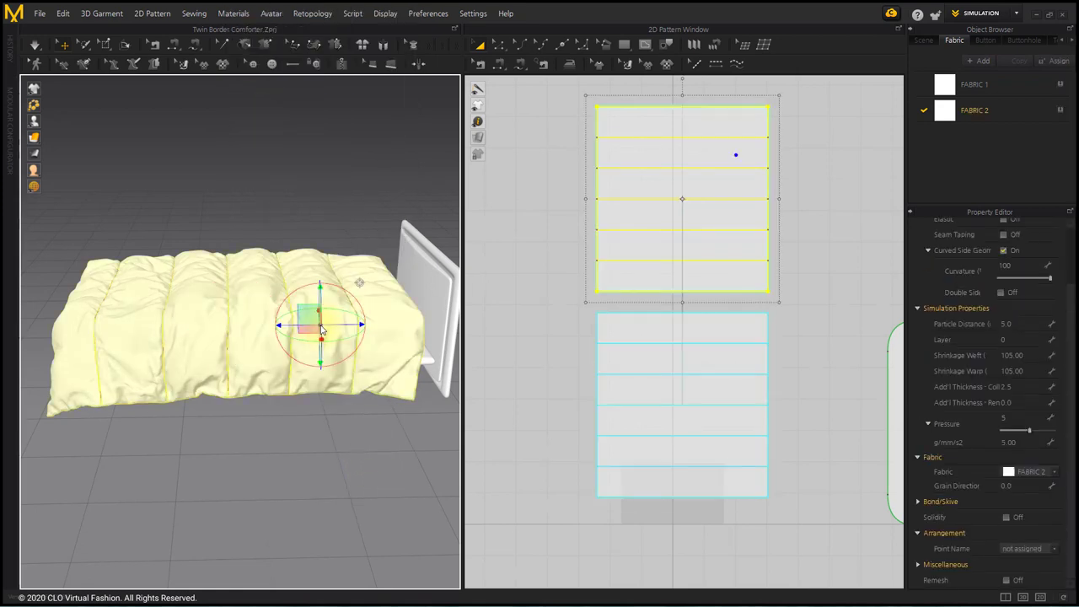
click(1016, 420)
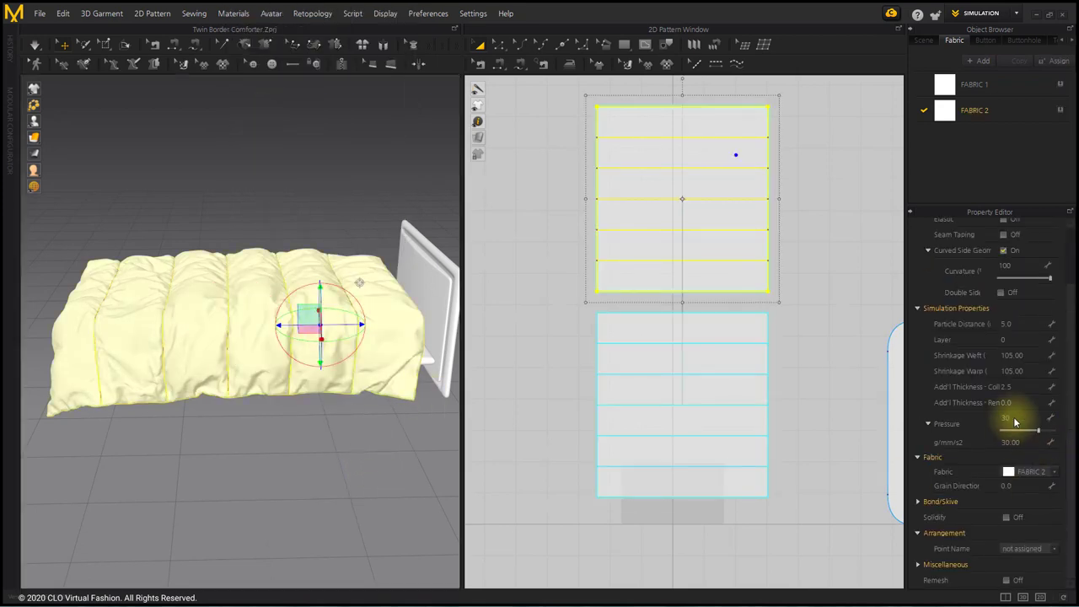
click(233, 462)
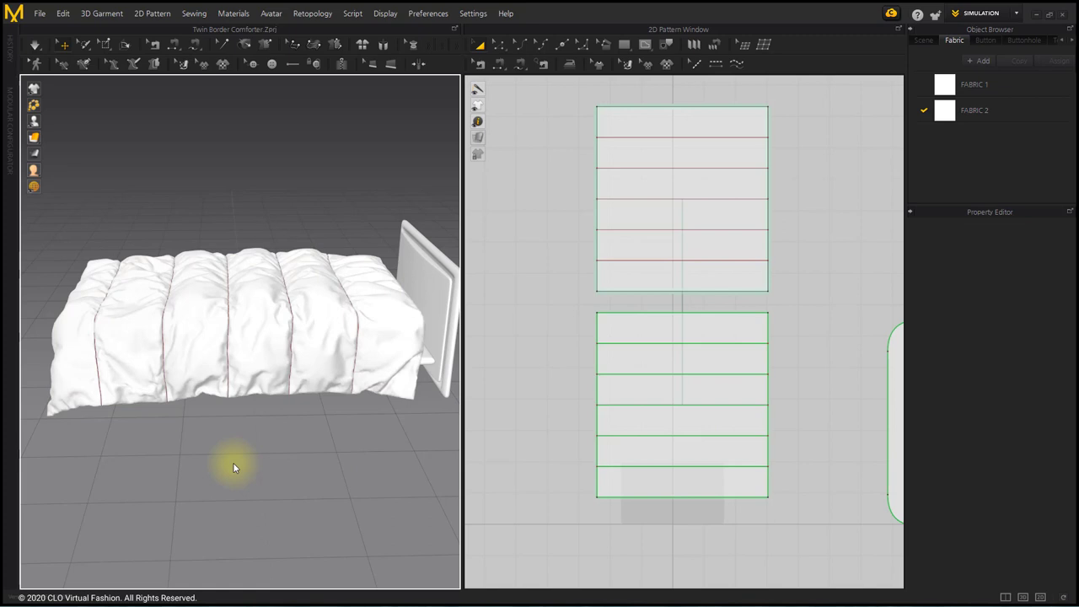
key(space)
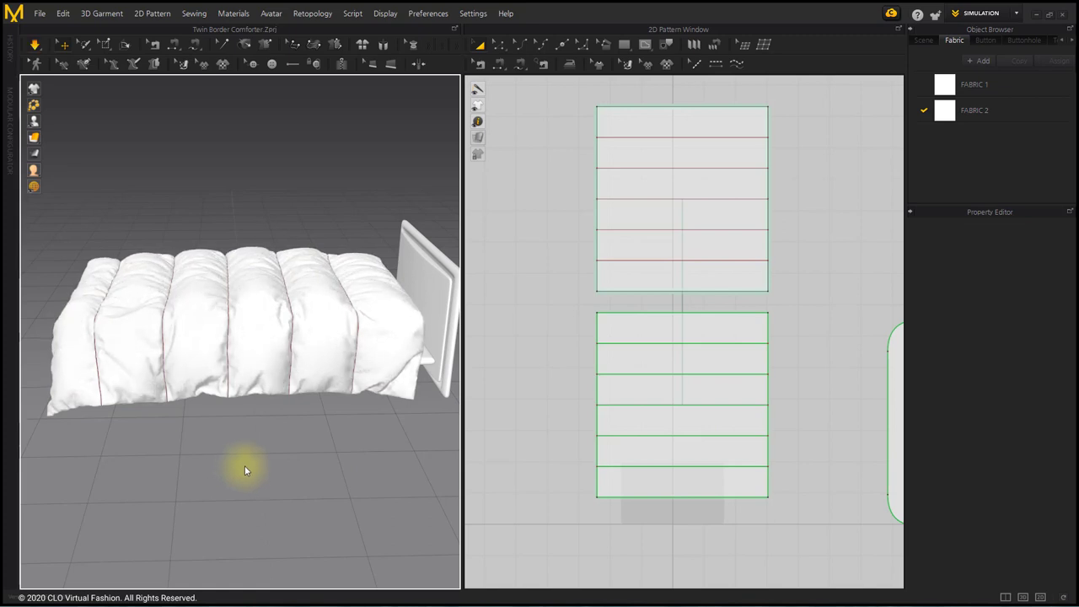
key(space)
click(313, 362)
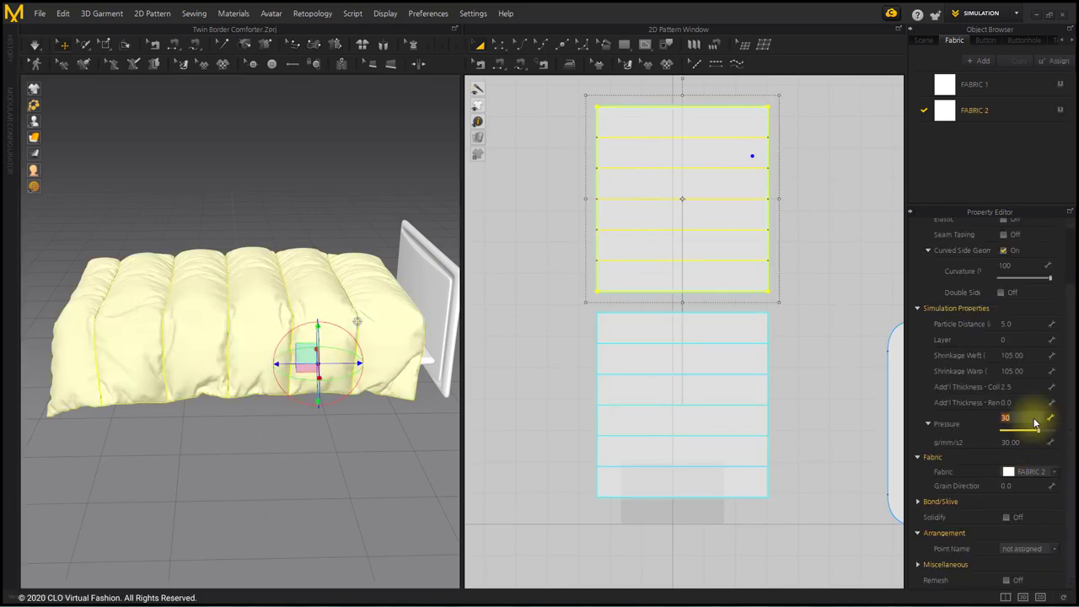
click(244, 511)
key(space)
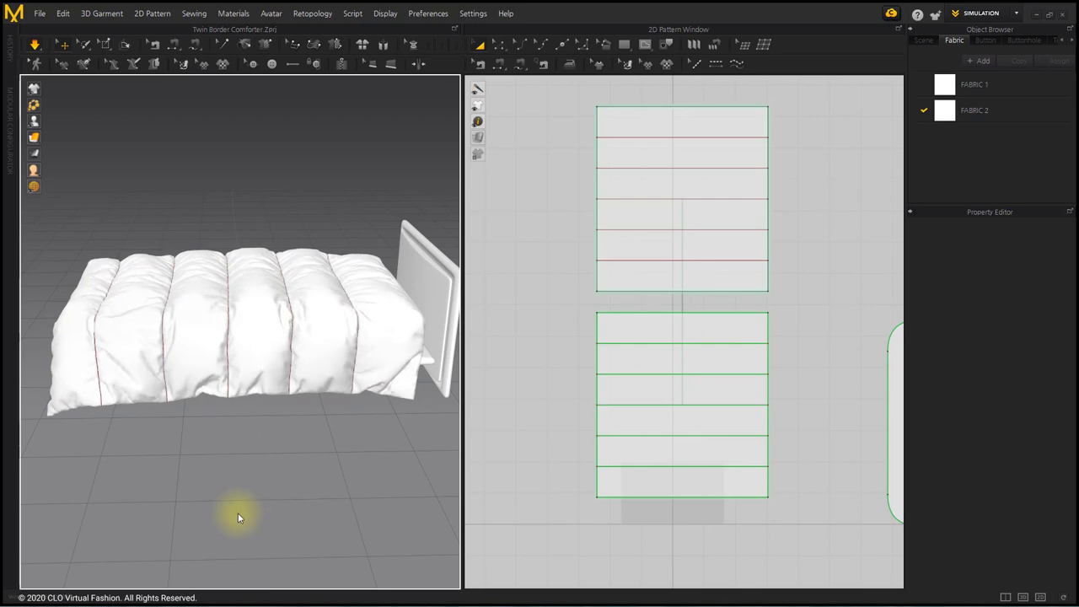
click(1005, 597)
right_drag(373, 366, 681, 308)
Step: Unfreeze the underside panel and restart the simulation from a side view
right_click(715, 319)
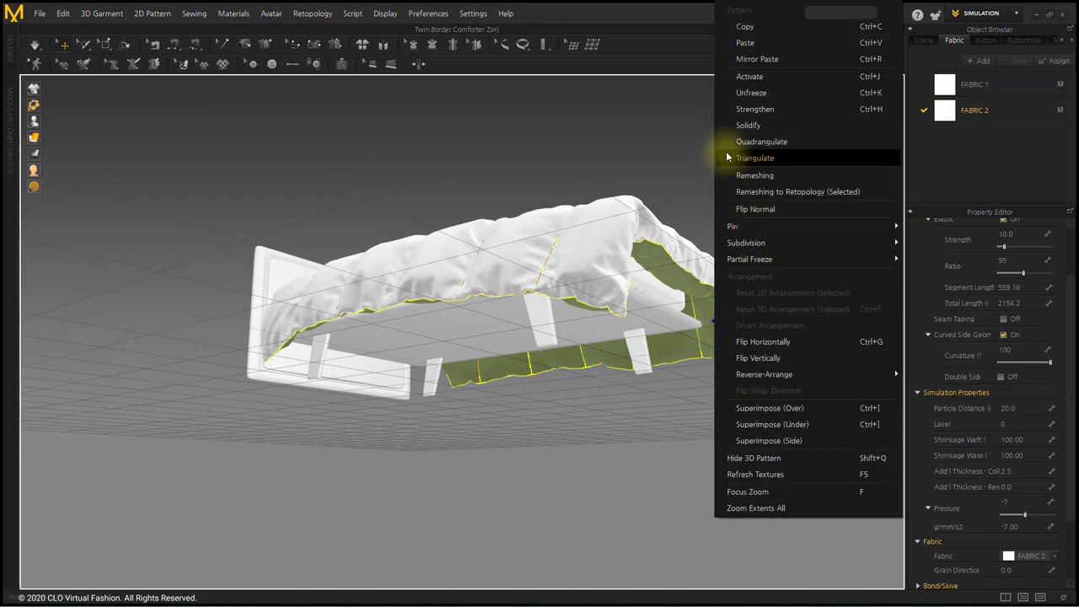
click(747, 93)
right_drag(750, 186, 808, 470)
key(space)
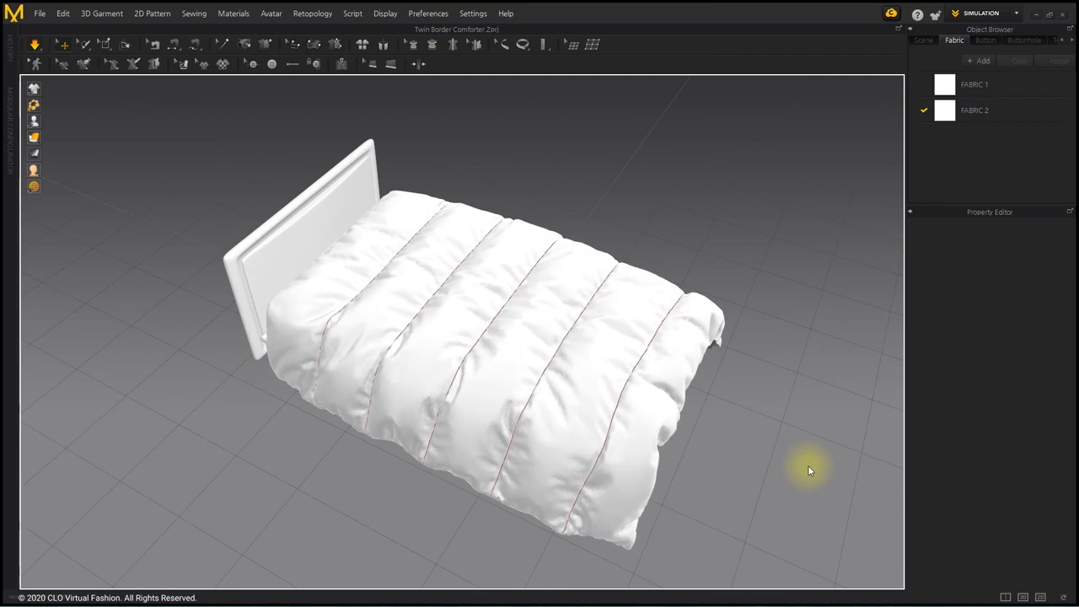
Step: Set the comforter's particle distance to 3 and re-simulate until the drape settles
click(529, 334)
click(1026, 324)
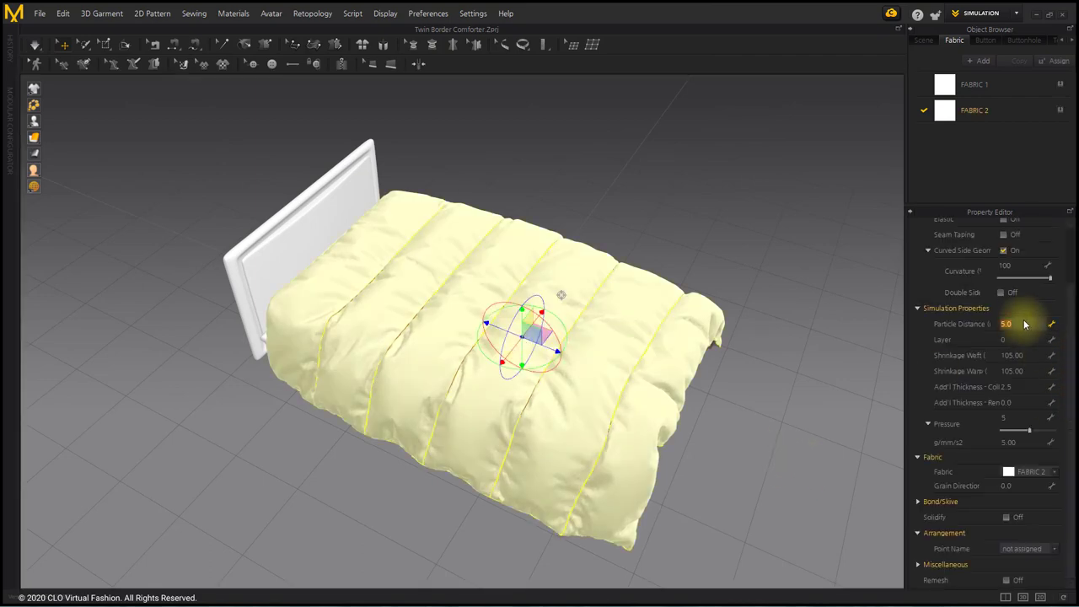
text(3)
key(Return)
click(534, 341)
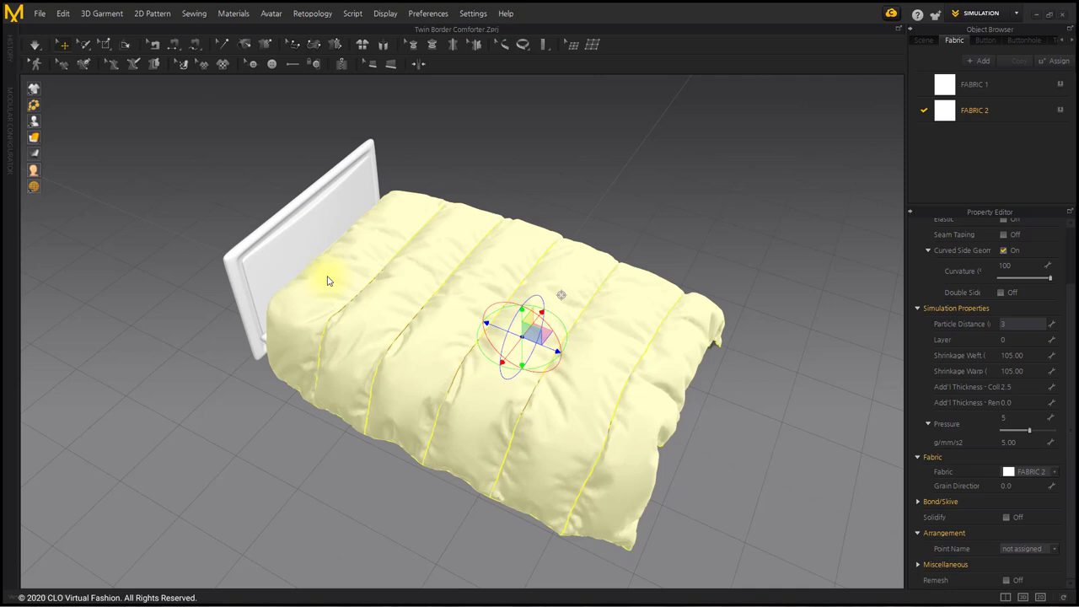
click(34, 47)
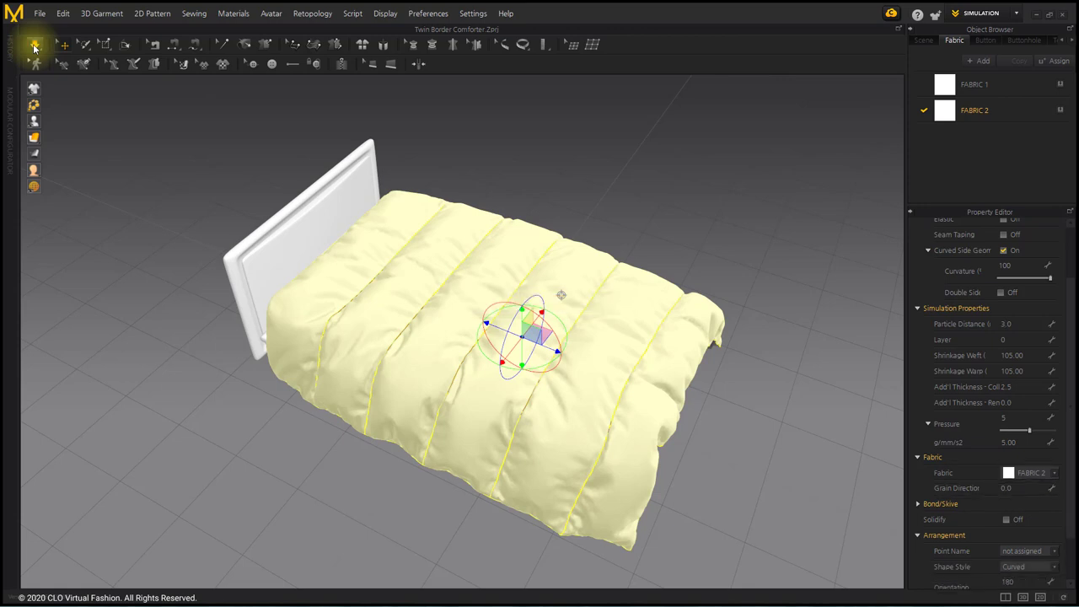
click(779, 417)
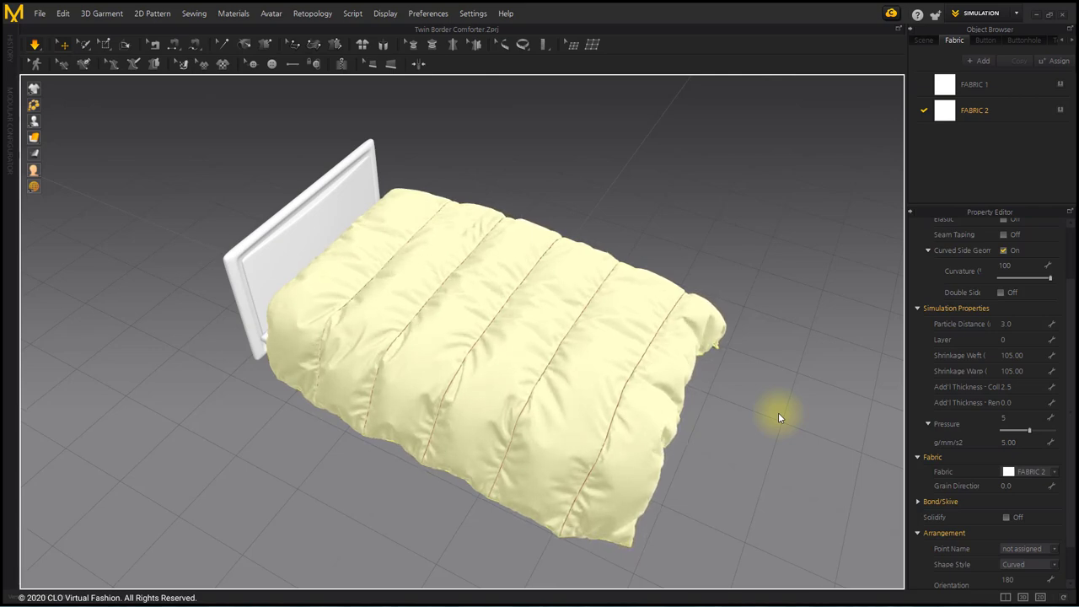
click(34, 45)
click(735, 426)
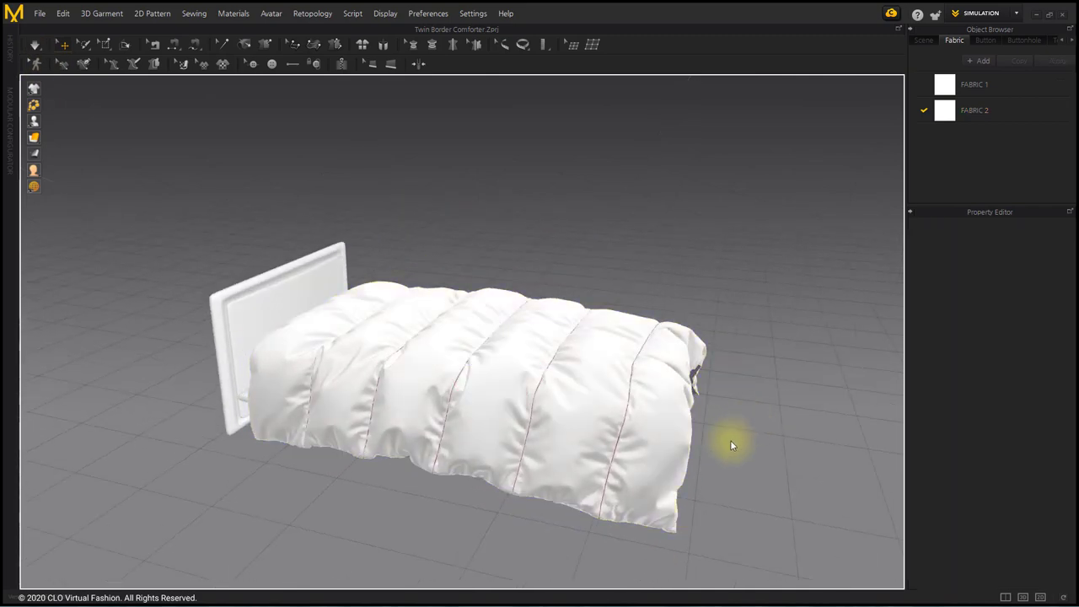
right_drag(733, 433, 602, 446)
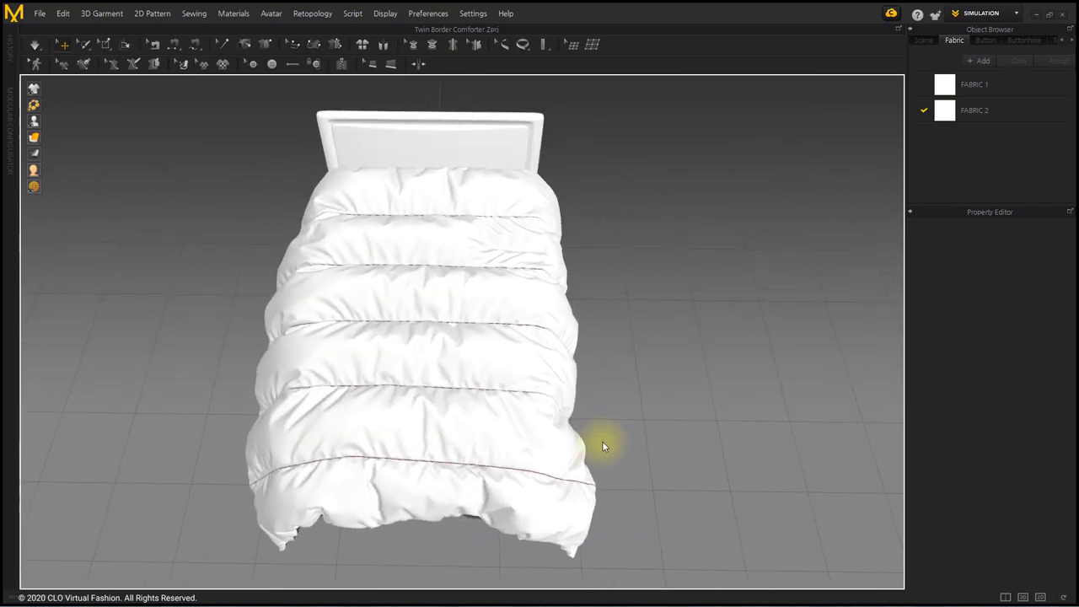